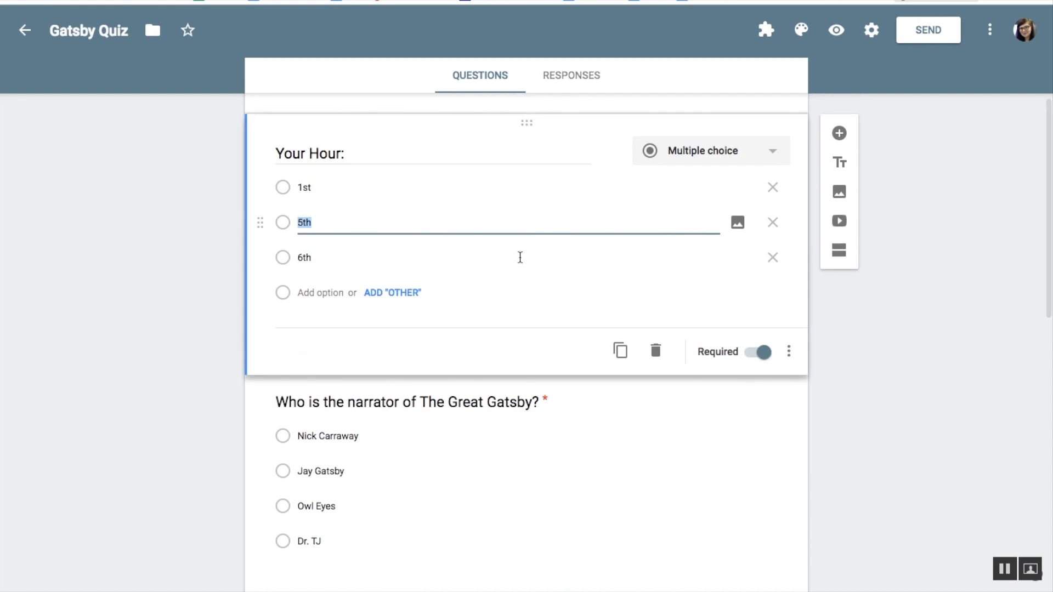
Look through all the questions of the Gatsby Quiz, from the name field to the tragic hero paragraph question.
scroll(519, 261, up, 1)
scroll(519, 261, down, 4)
scroll(520, 262, down, 2)
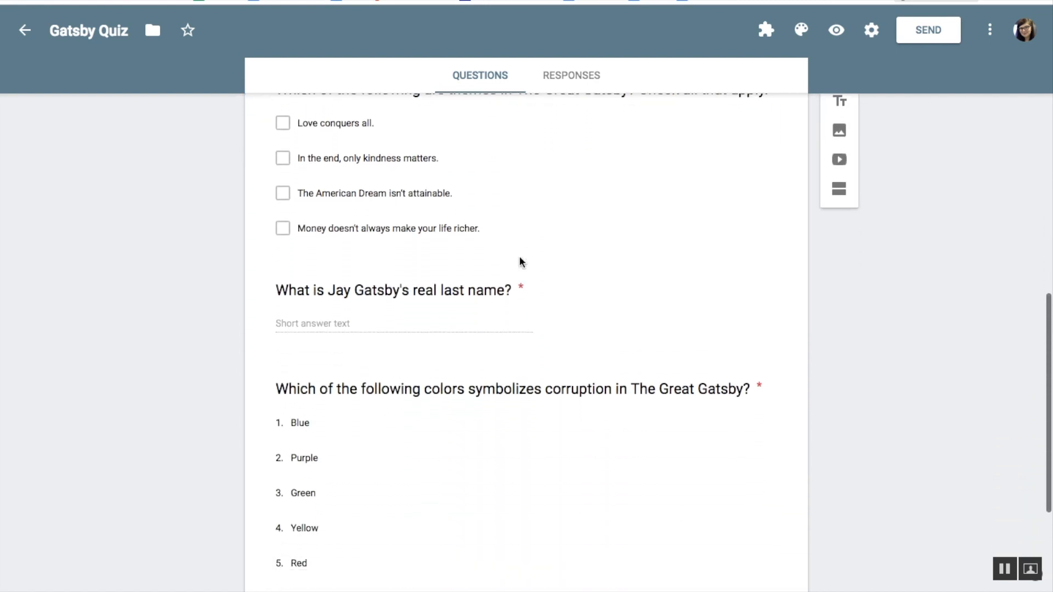
scroll(520, 262, down, 2)
scroll(519, 257, down, 2)
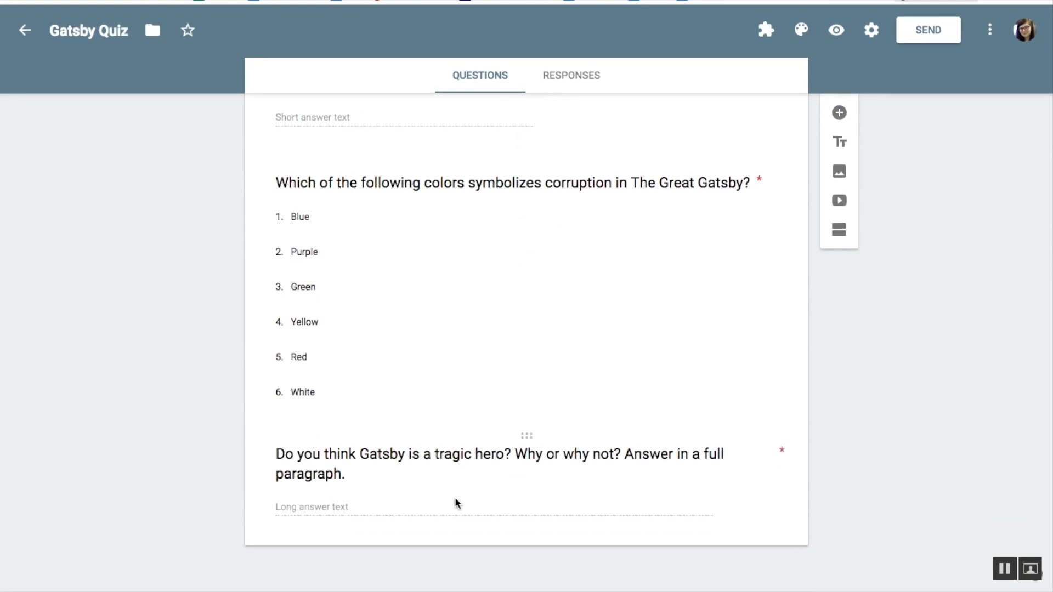
scroll(455, 497, up, 20)
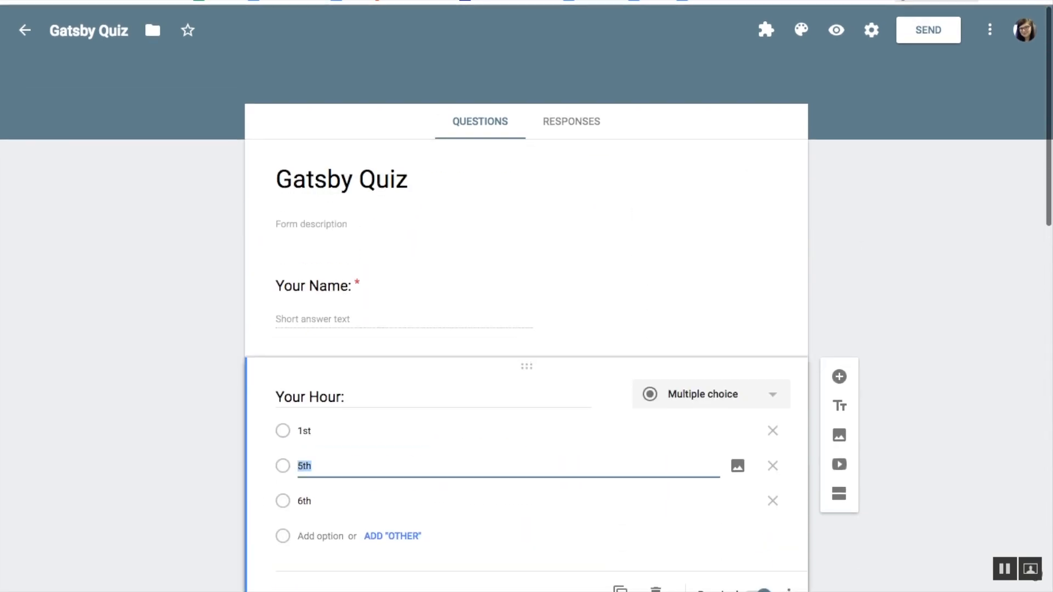
click(595, 1)
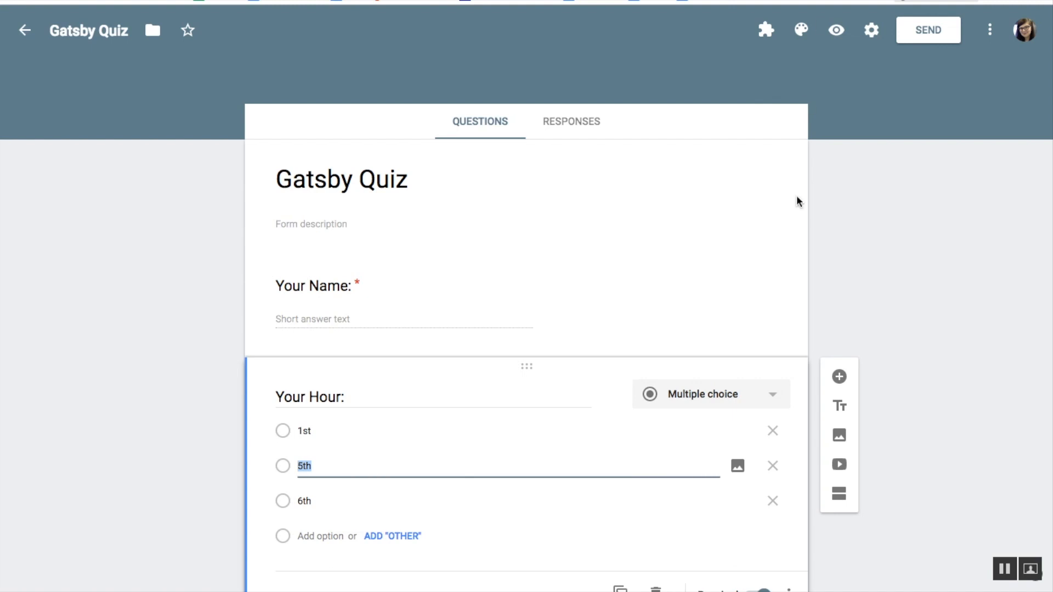
scroll(796, 195, down, 4)
scroll(797, 196, down, 7)
scroll(797, 197, down, 2)
scroll(666, 362, down, 4)
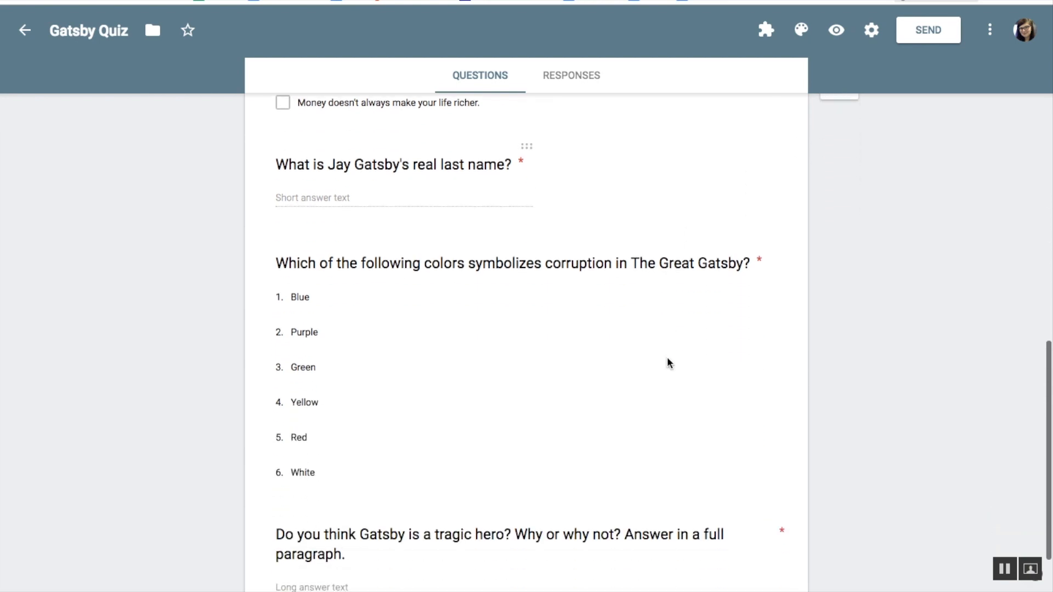
scroll(575, 504, up, 18)
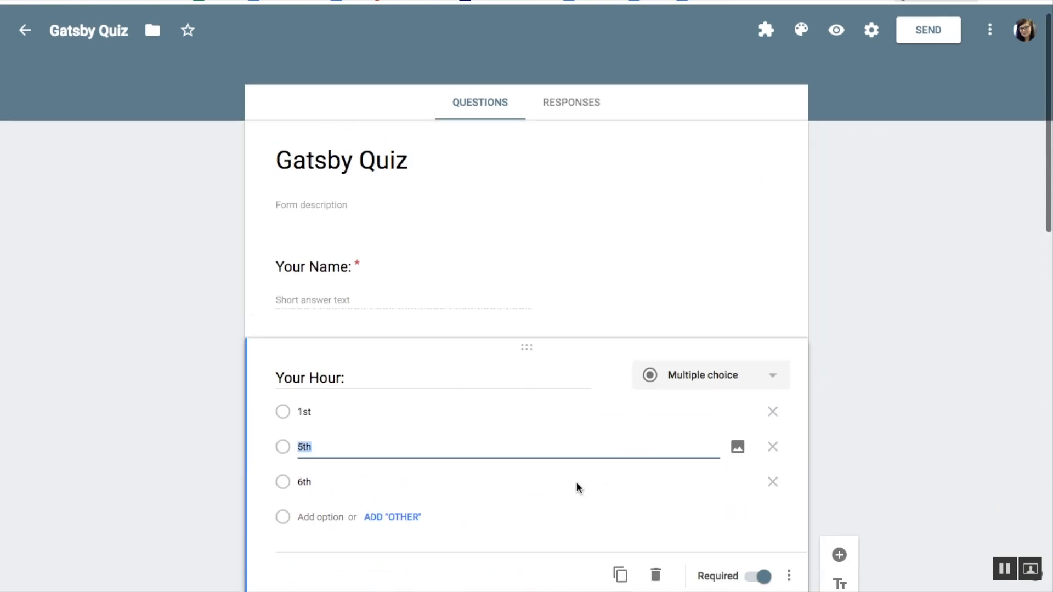
Turn on "Make this a quiz" in the form's settings and save them.
click(871, 33)
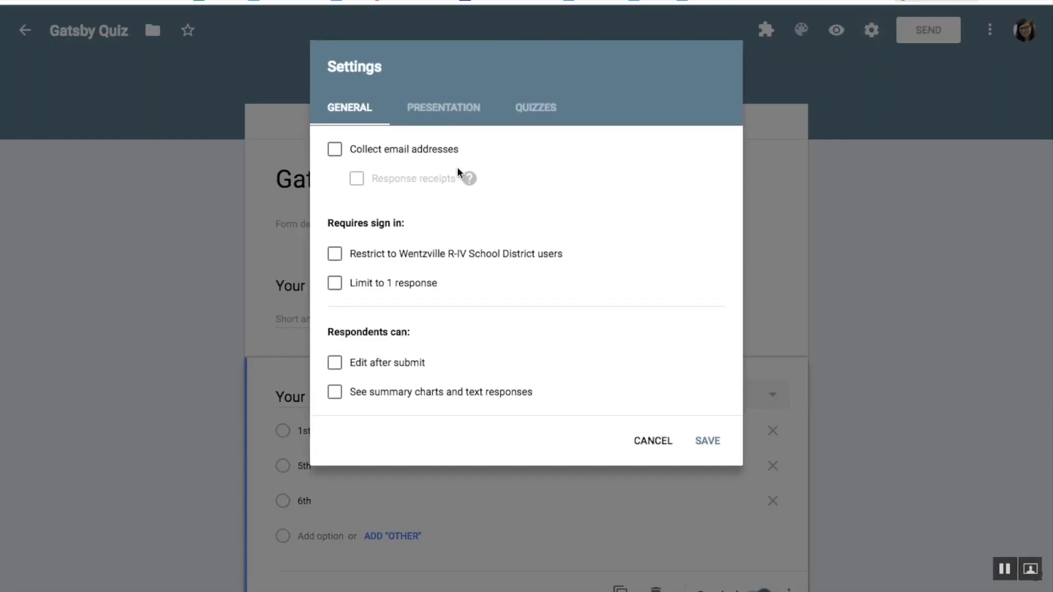
click(547, 109)
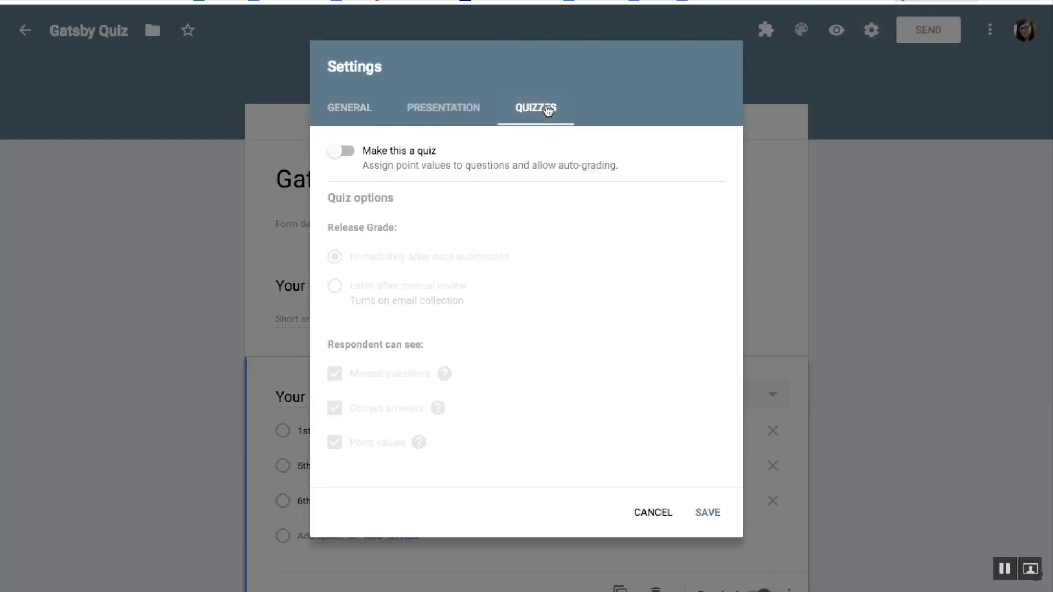
click(351, 161)
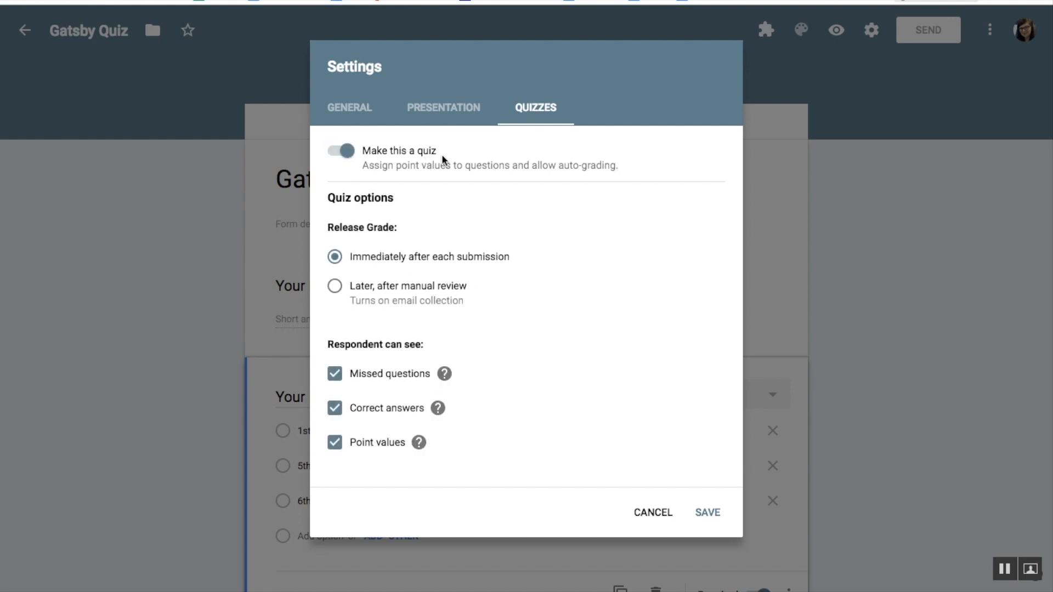
click(709, 500)
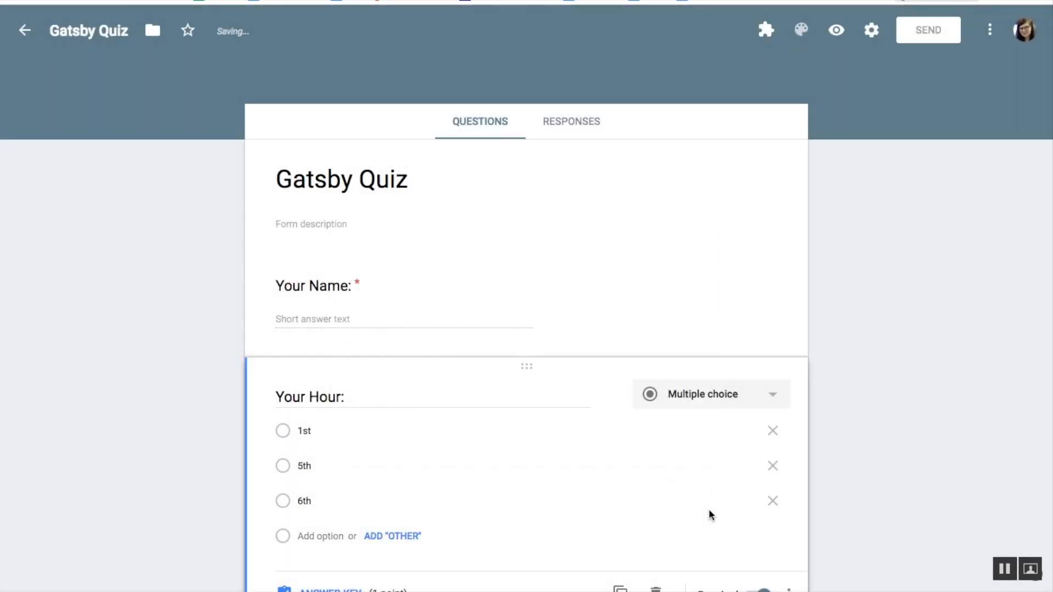
Set the "Your Hour:" question to 0 points in its answer key.
scroll(661, 430, down, 4)
scroll(662, 430, down, 1)
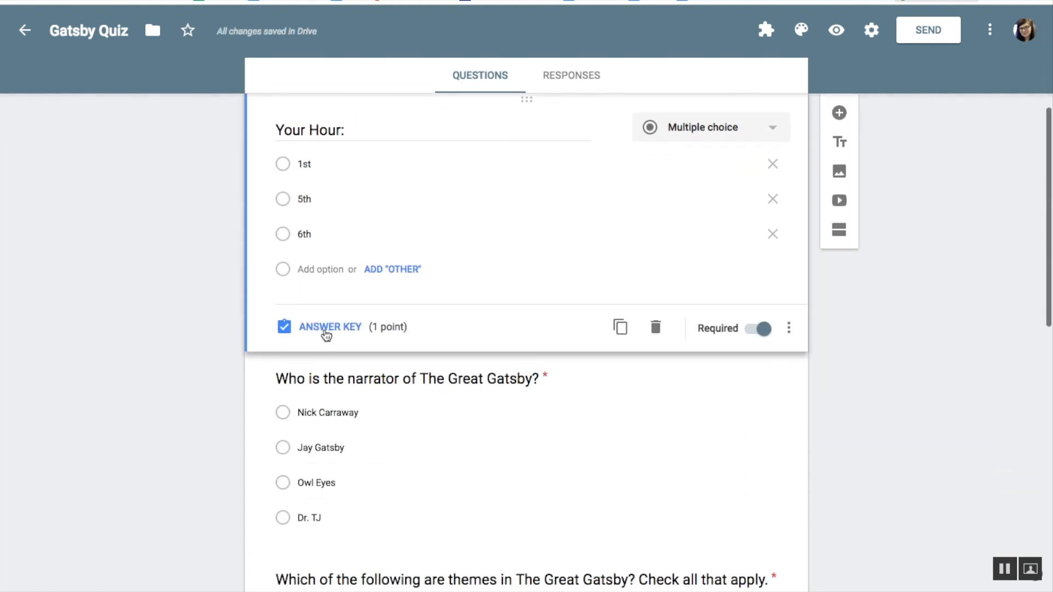
scroll(329, 338, up, 1)
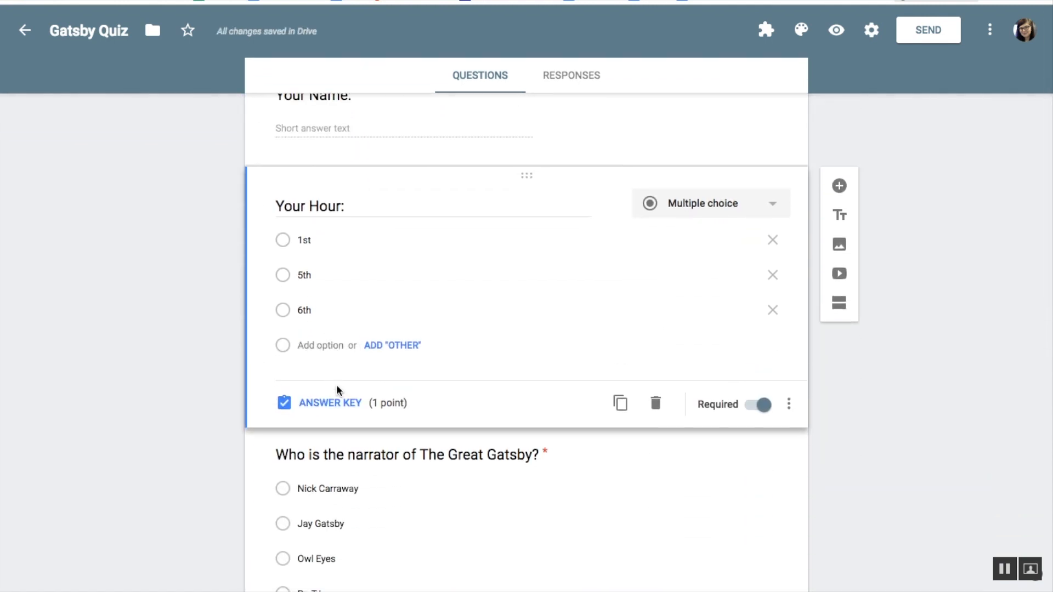
click(343, 402)
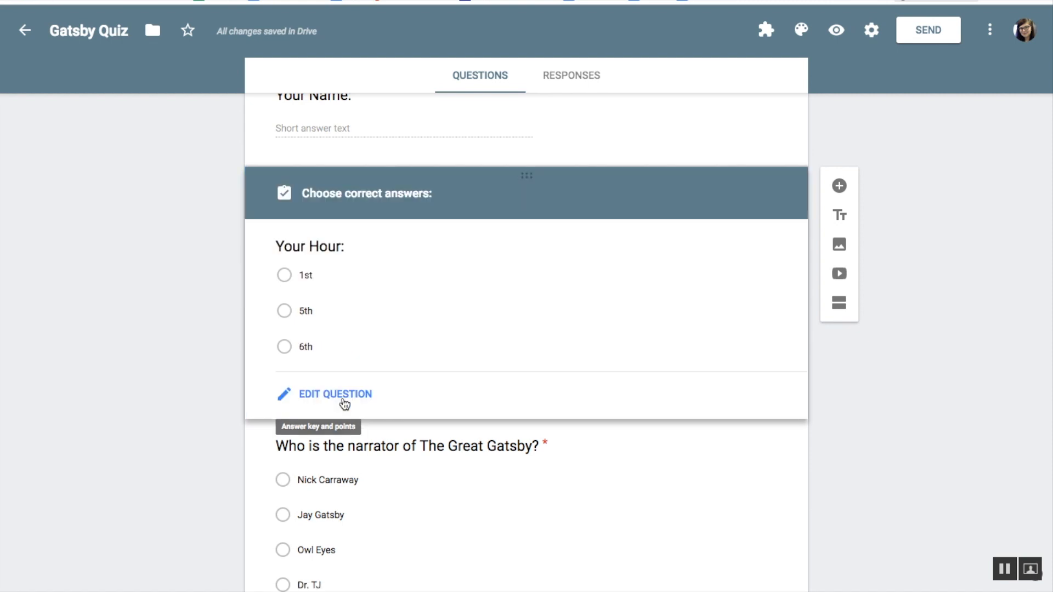
click(751, 259)
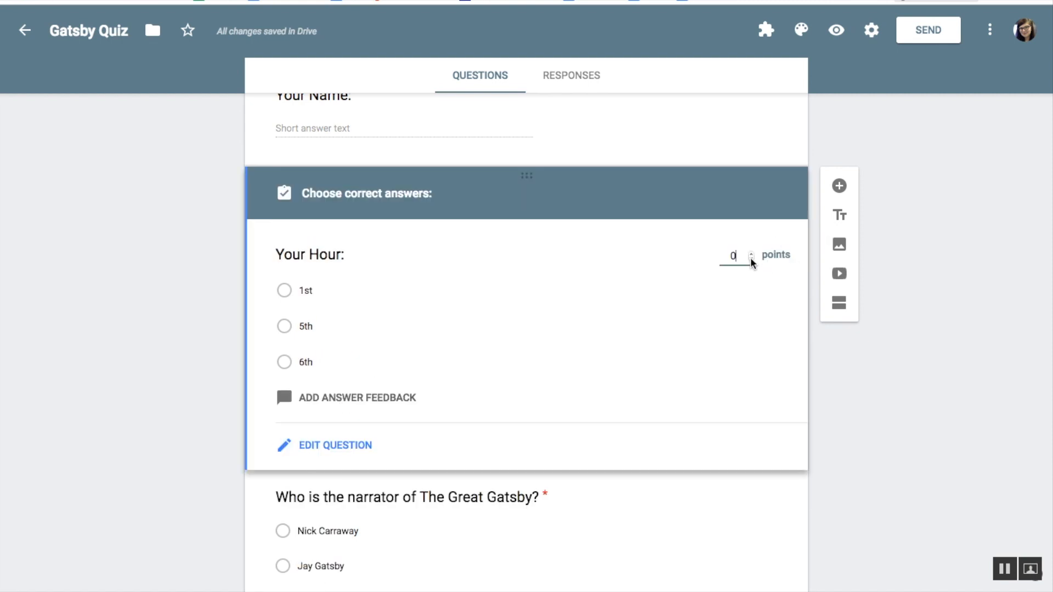
Mark Nick Carraway as the correct answer in the answer key of the question about the narrator.
scroll(691, 299, down, 4)
click(518, 319)
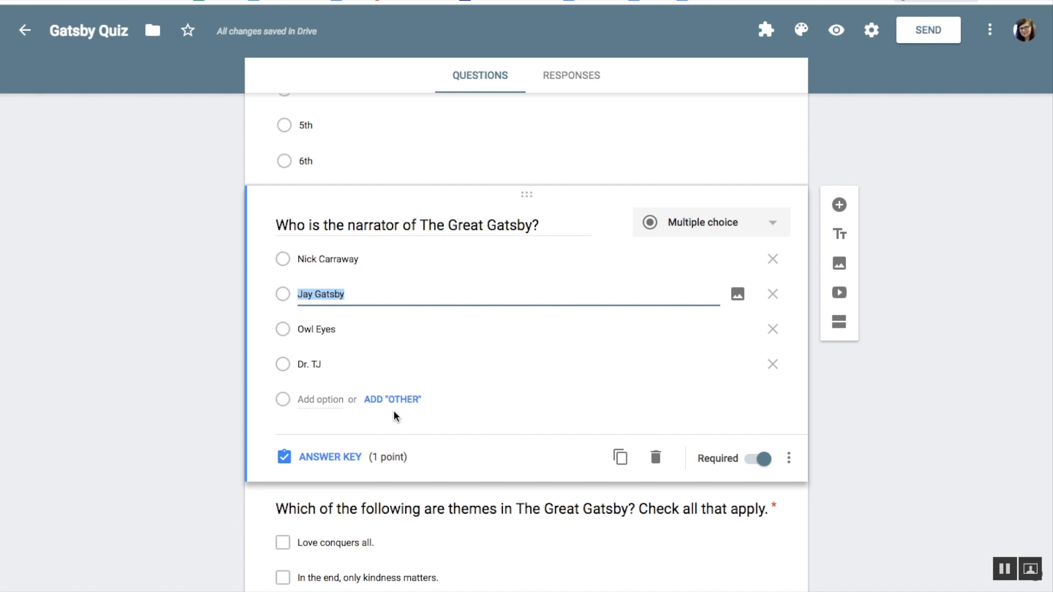
click(453, 267)
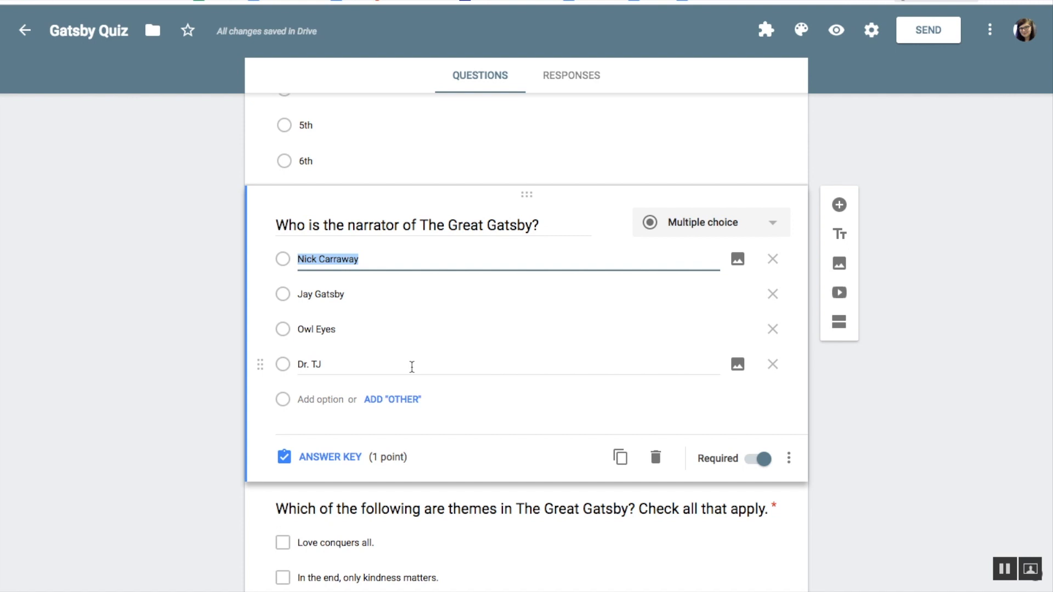
click(331, 458)
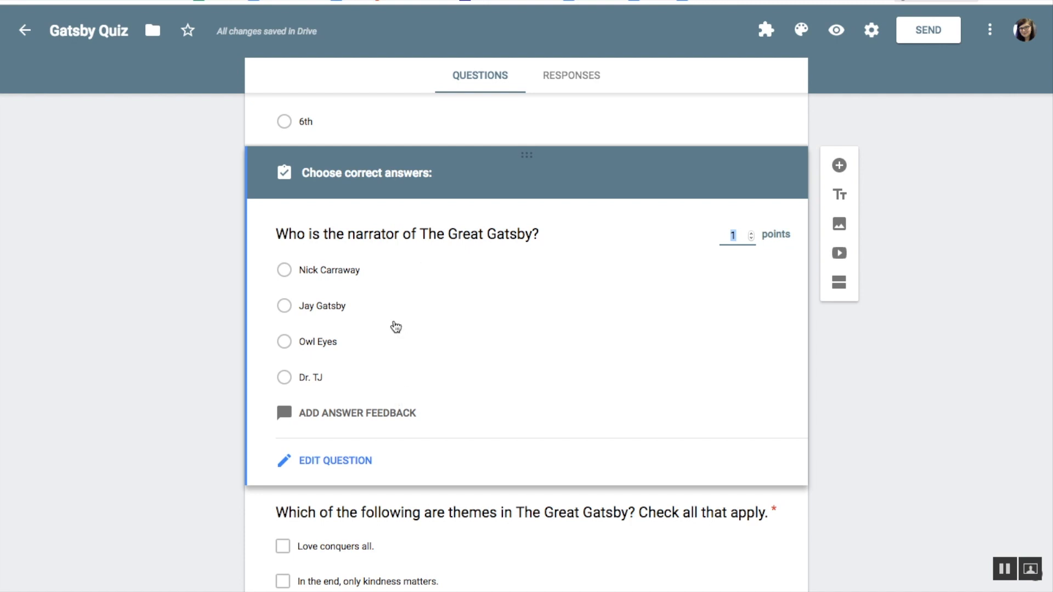
click(401, 270)
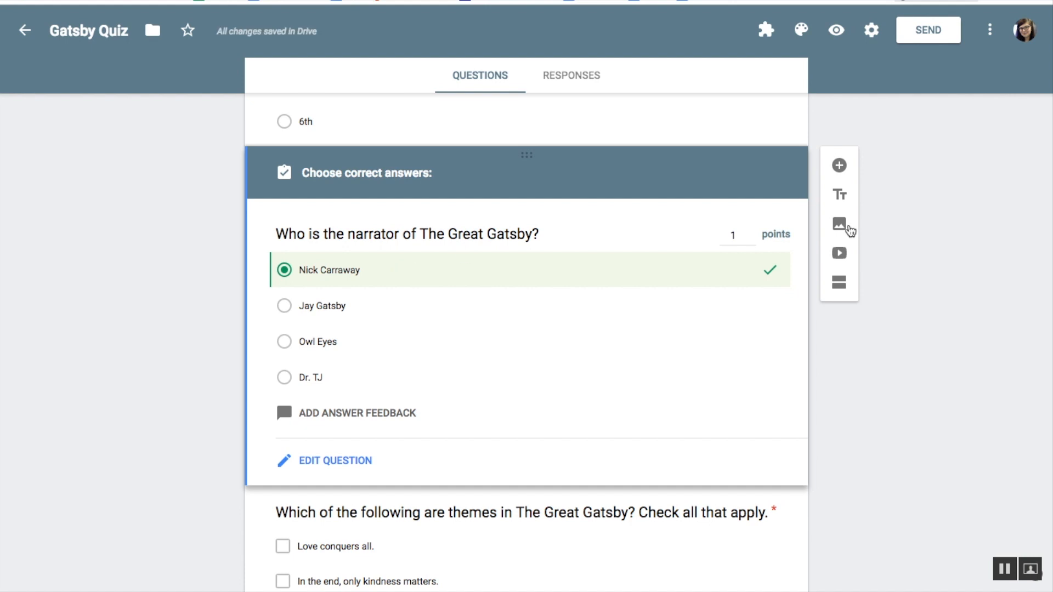
In the themes question's answer key, mark the American Dream and the money options as correct and set it to 2 points.
scroll(608, 349, down, 3)
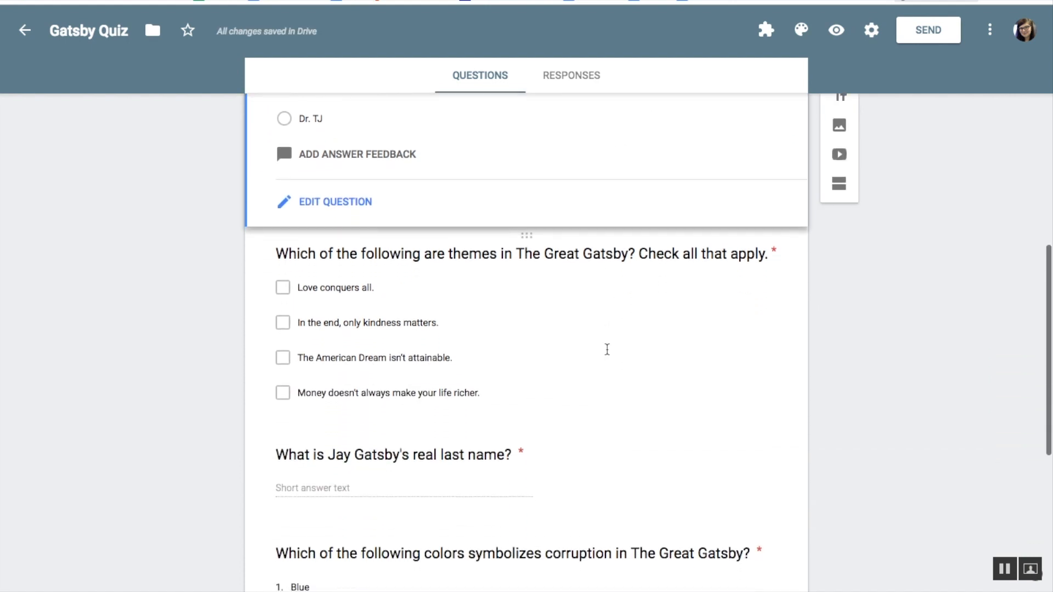
click(602, 340)
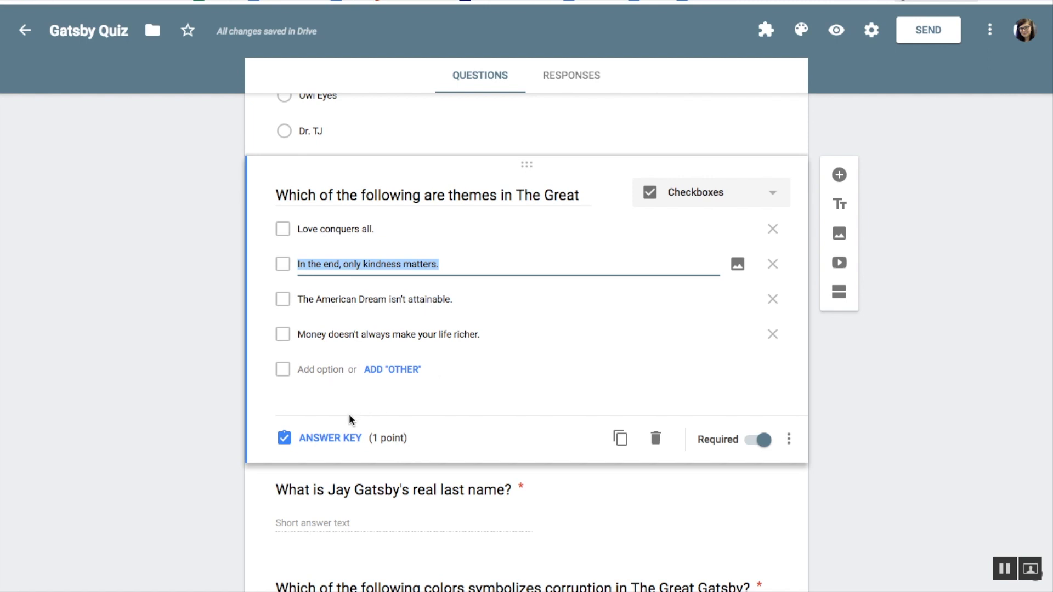
click(330, 437)
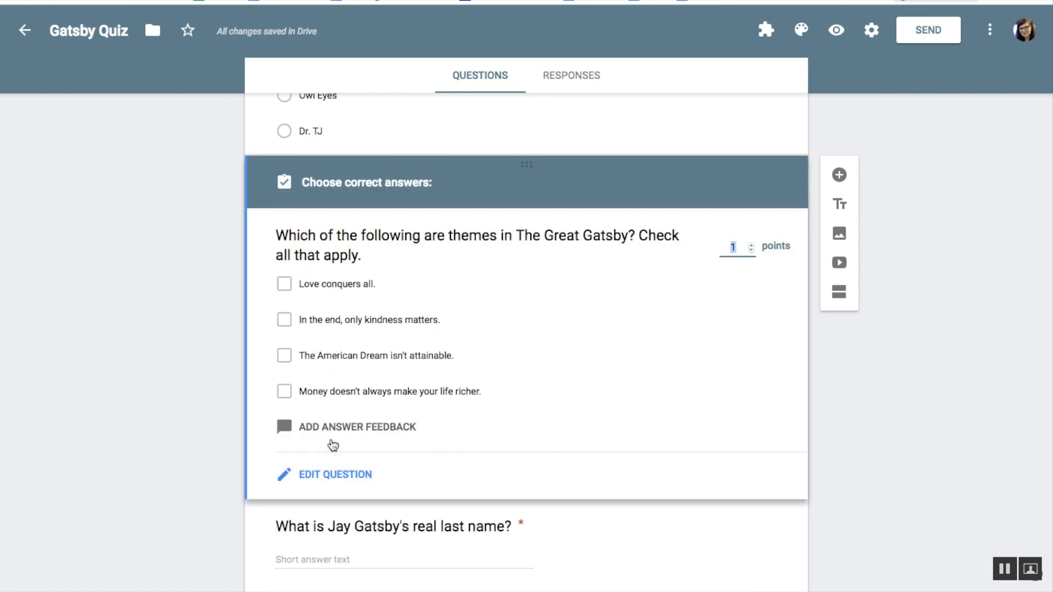
click(285, 392)
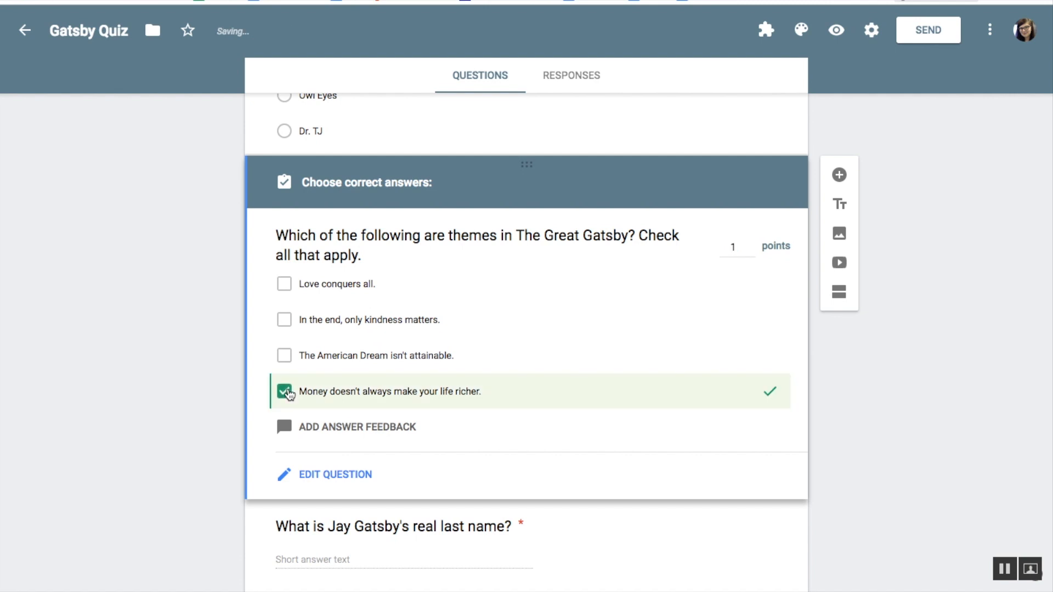
click(286, 358)
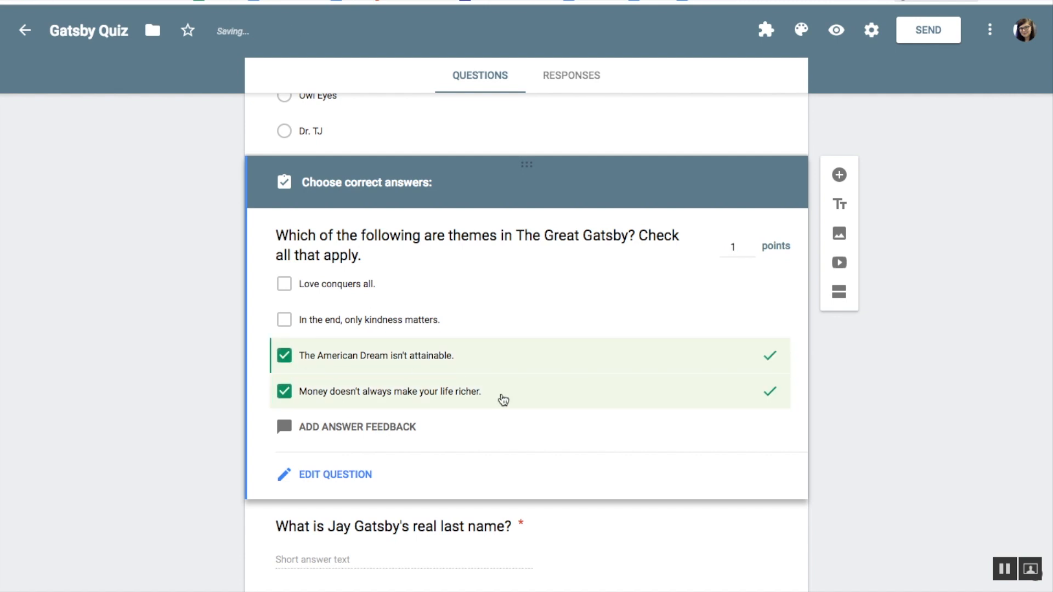
click(752, 244)
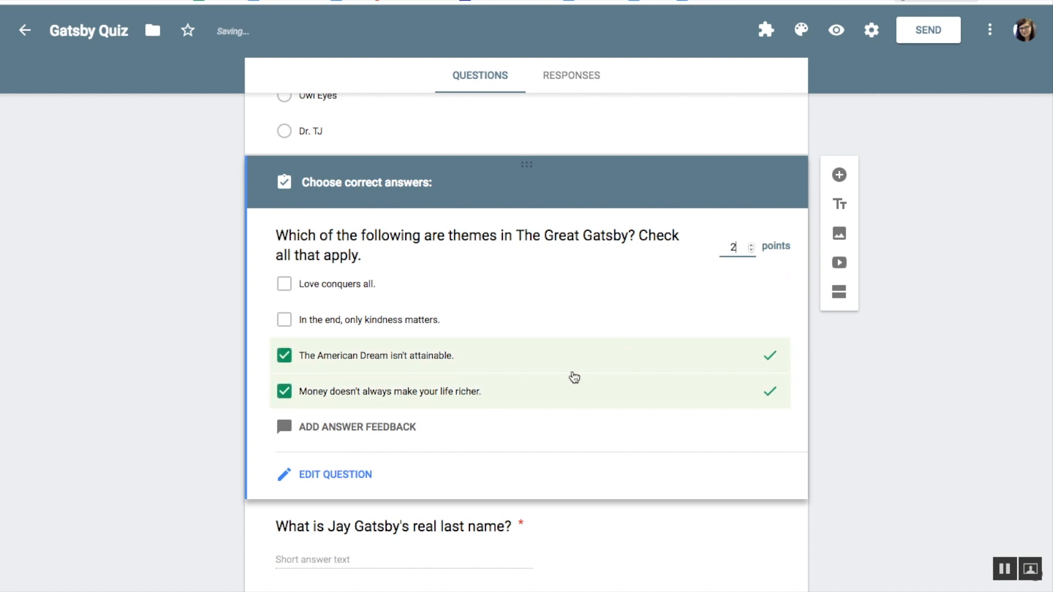
Add "Gatz" as a correct answer in the answer key of the question about Jay Gatsby's real last name.
scroll(574, 378, down, 4)
click(571, 357)
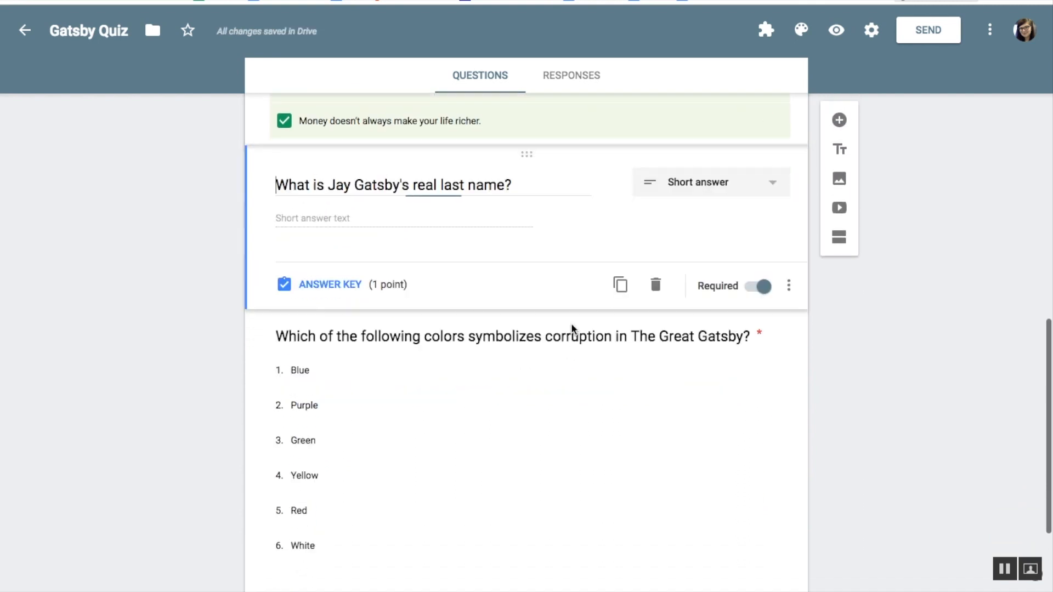
scroll(518, 286, up, 2)
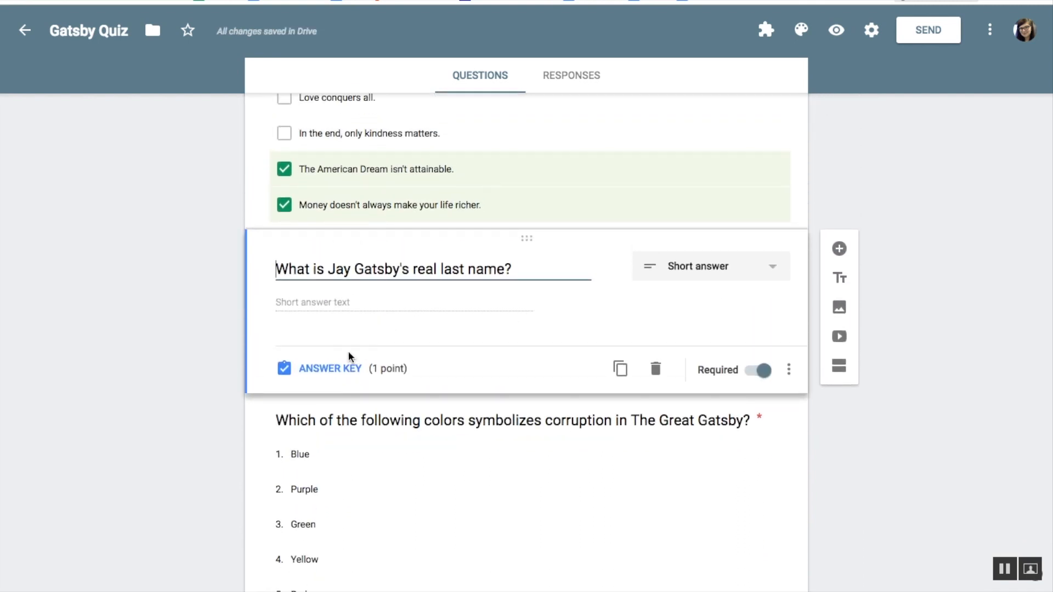
click(332, 371)
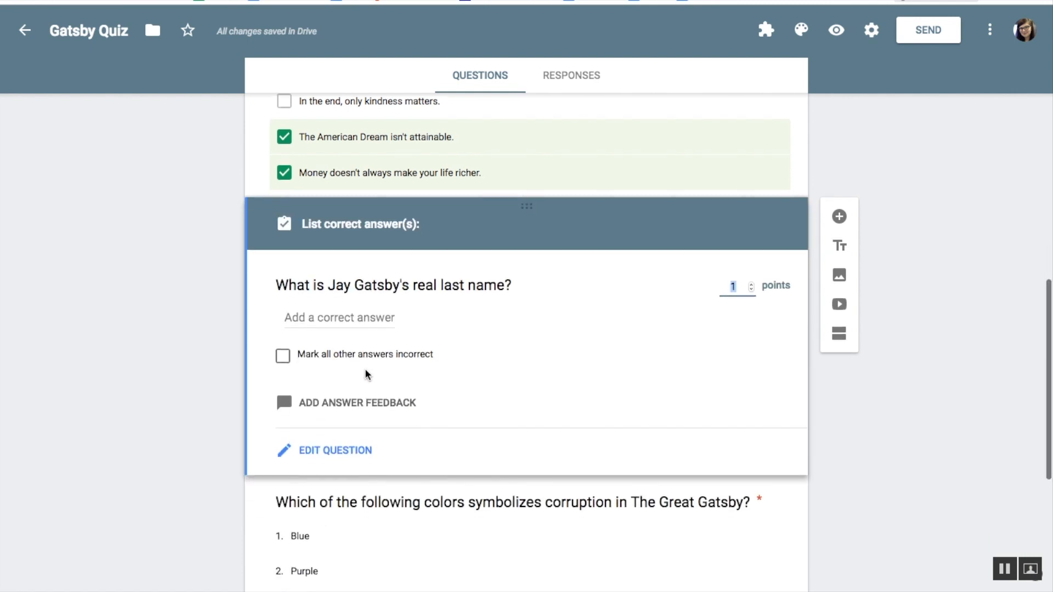
click(370, 318)
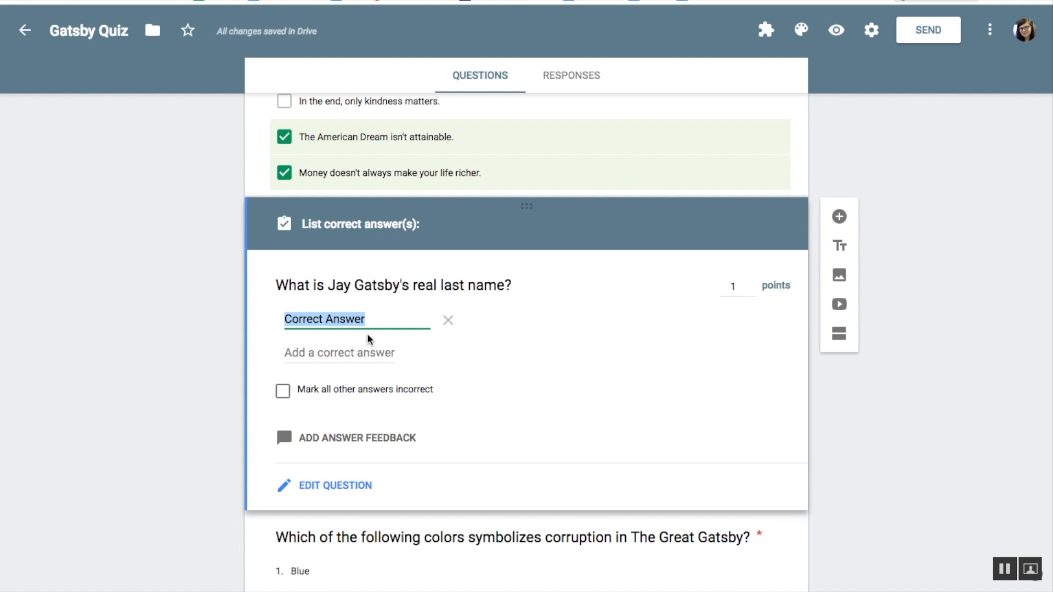
text(GAtz)
text(atz)
Add "gatz" and "gats" as further correct answers to the last name question and mark all other answers incorrect.
click(327, 348)
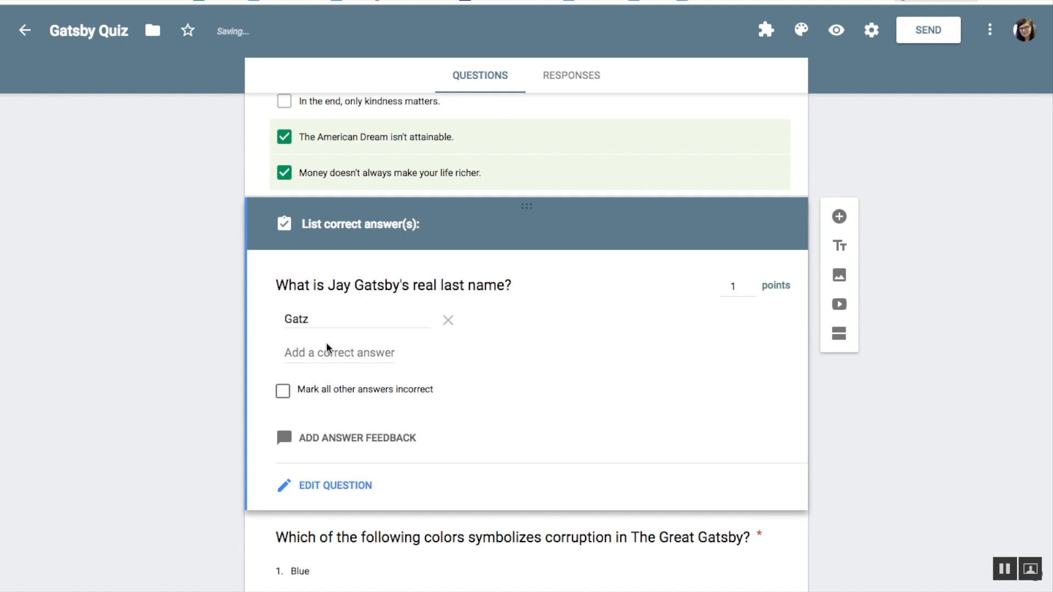
text(gatz)
click(321, 387)
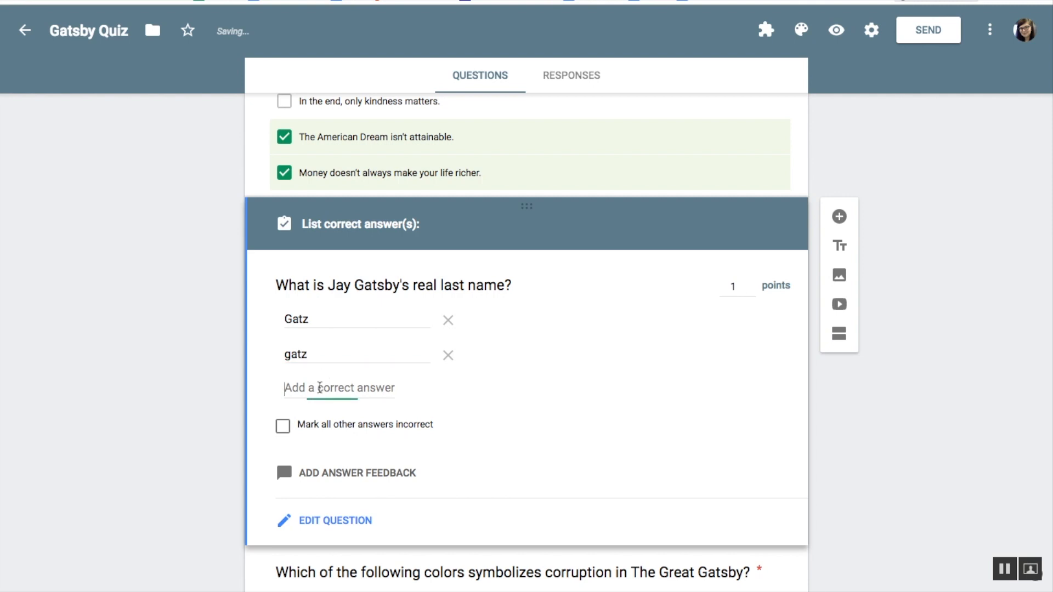
text(gats)
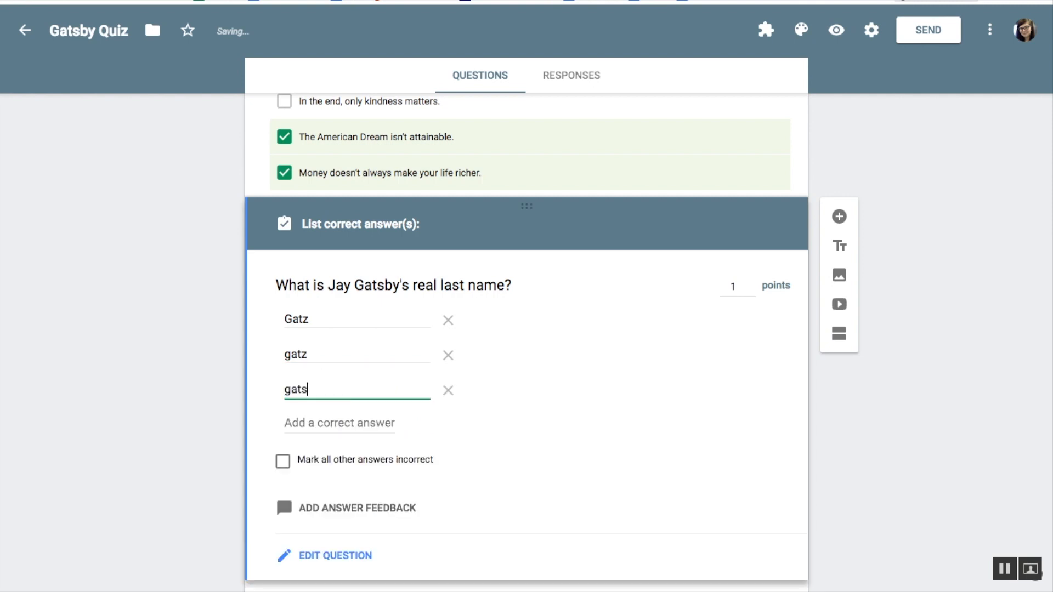
scroll(317, 421, down, 2)
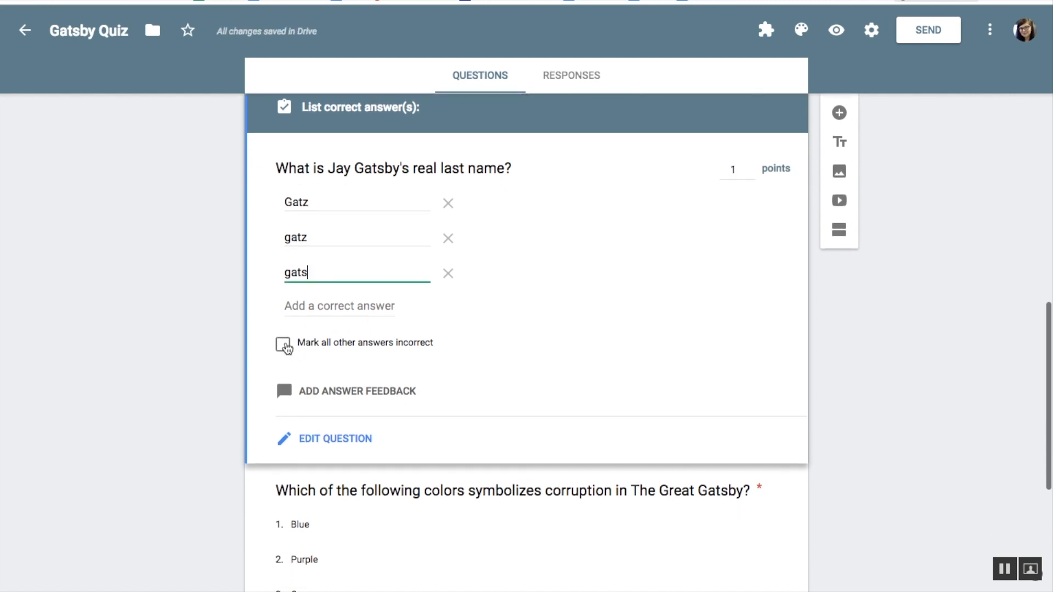
click(283, 347)
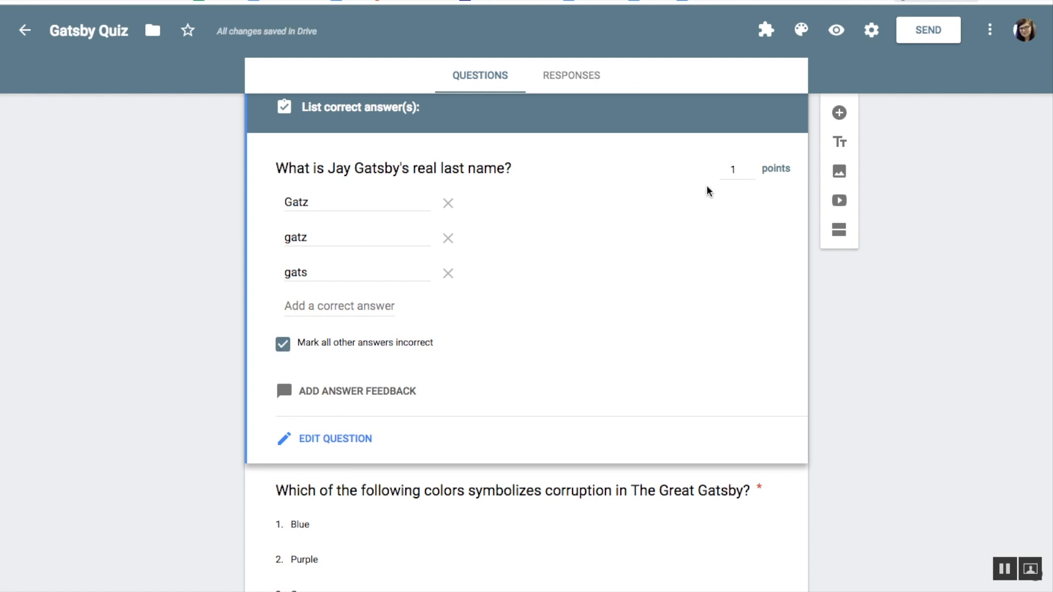
Mark Yellow as the correct answer in the answer key of the question about the color symbolizing corruption.
scroll(692, 295, down, 3)
scroll(692, 295, down, 1)
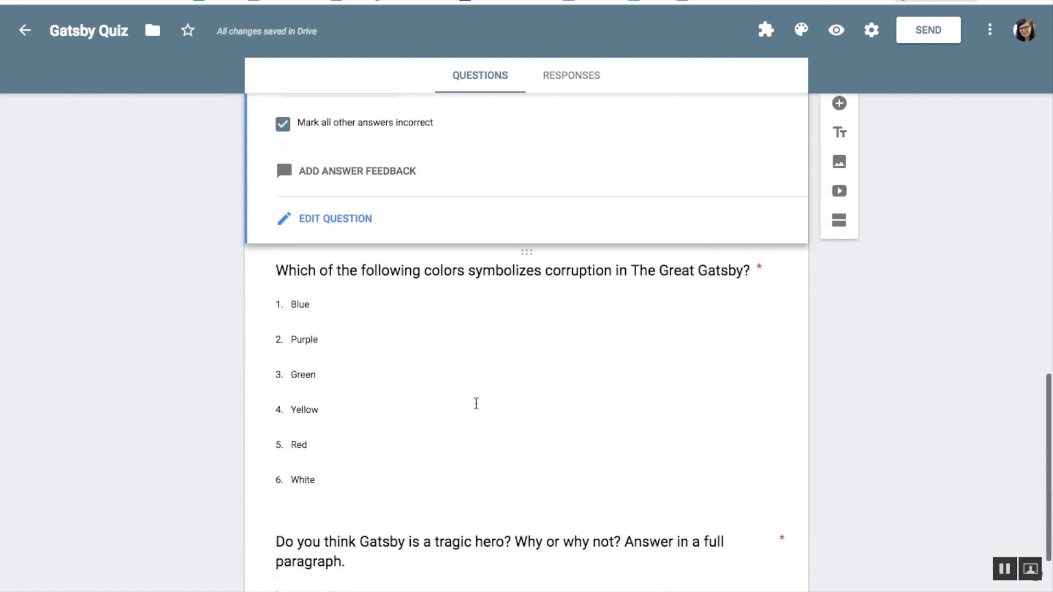
click(473, 404)
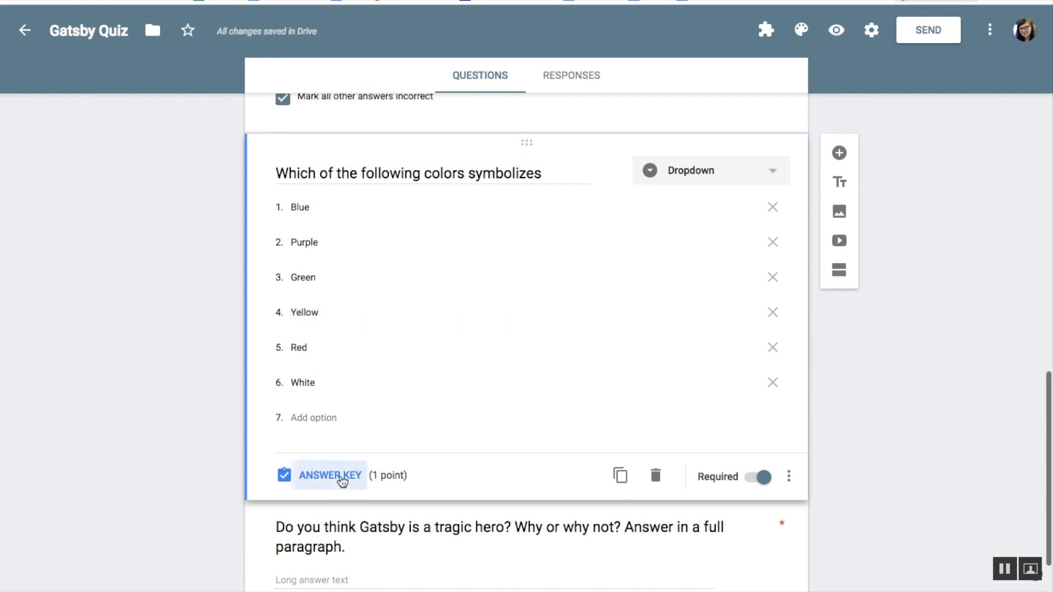
click(351, 476)
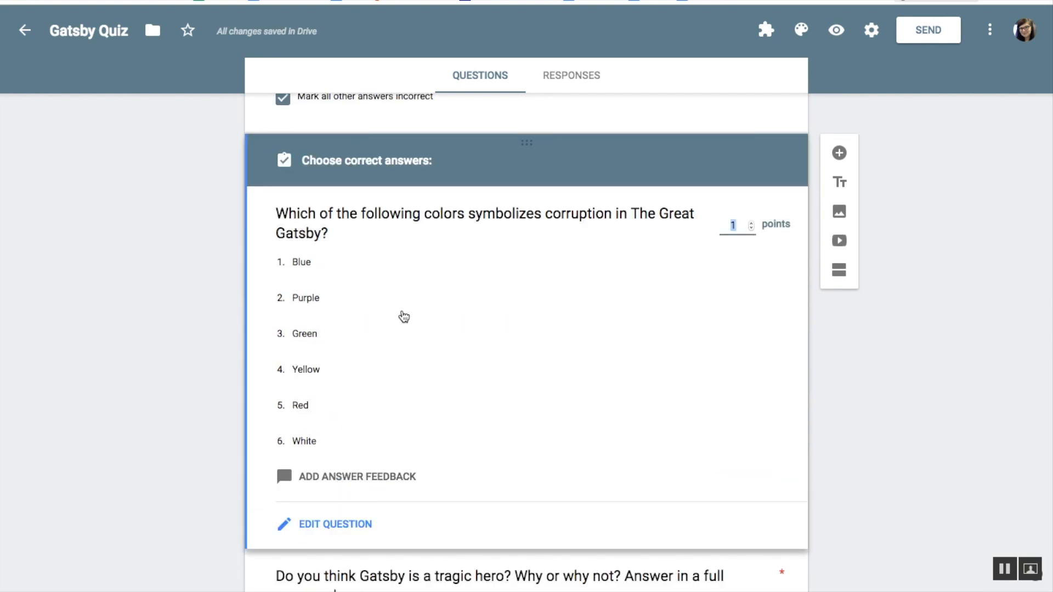
click(406, 371)
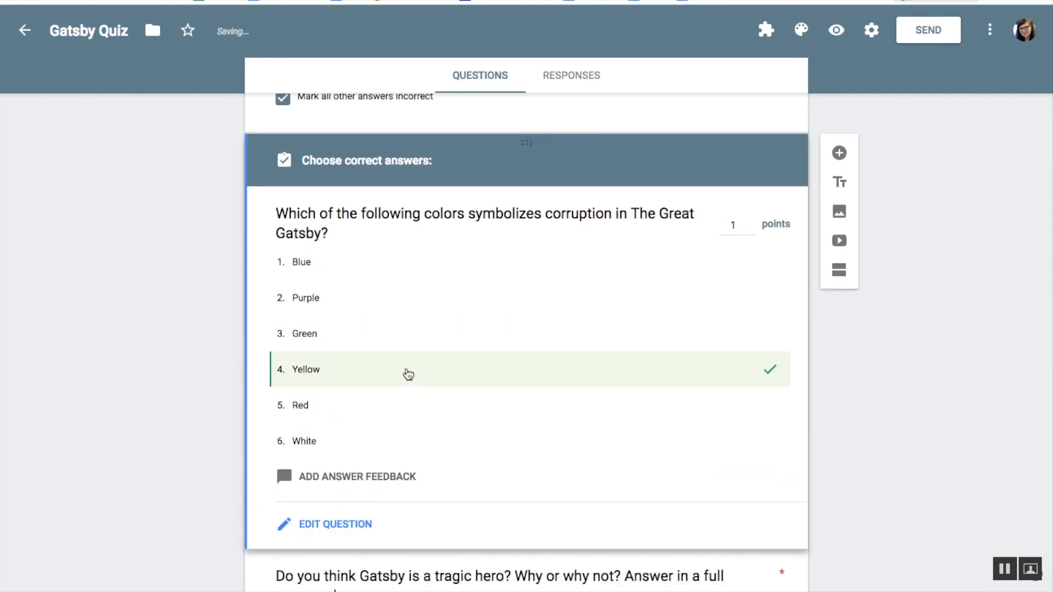
Set the paragraph question about Gatsby as a tragic hero to 5 points in its answer key.
scroll(526, 416, down, 2)
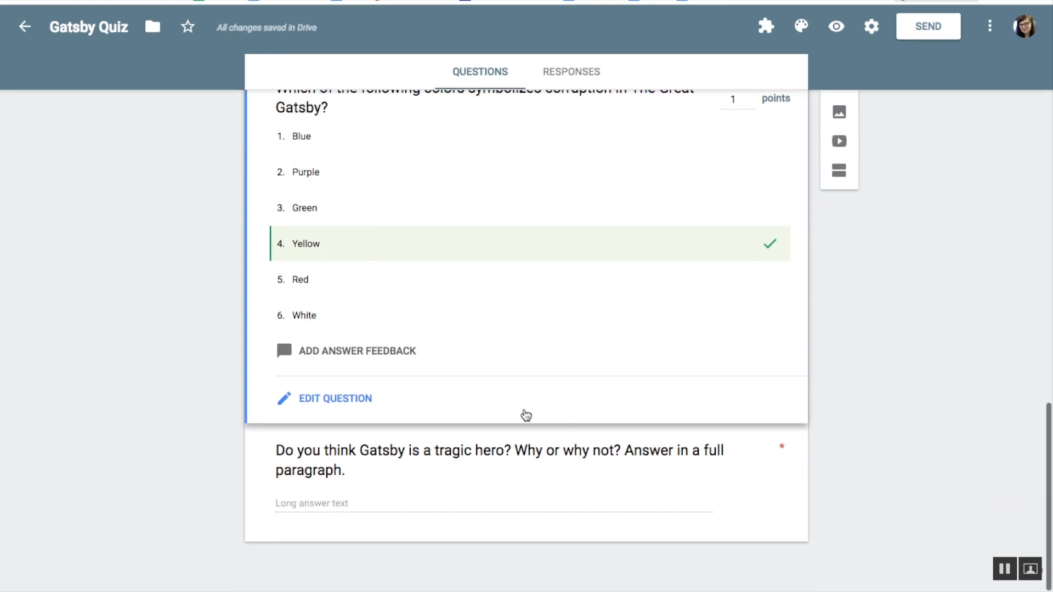
click(510, 458)
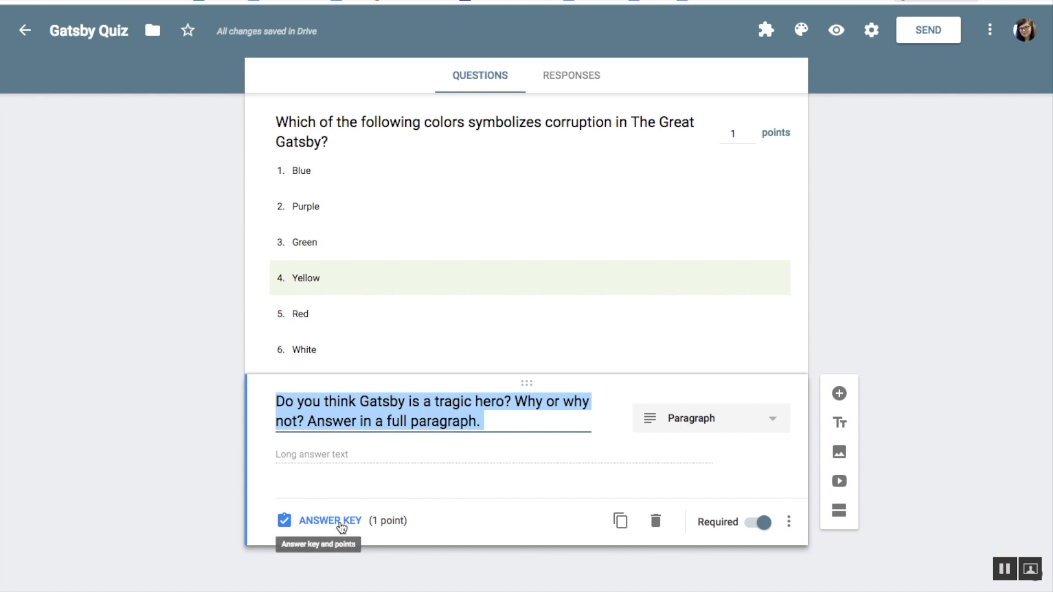
click(340, 521)
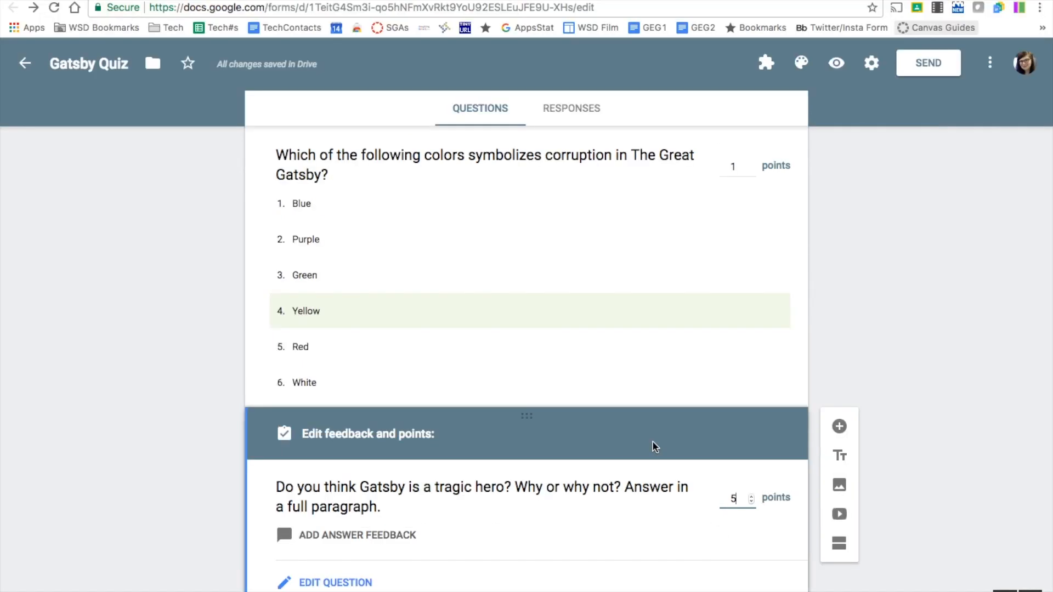
Look at the feedback options for incorrect and correct answers on the themes question, leaving without adding any.
scroll(653, 410, up, 6)
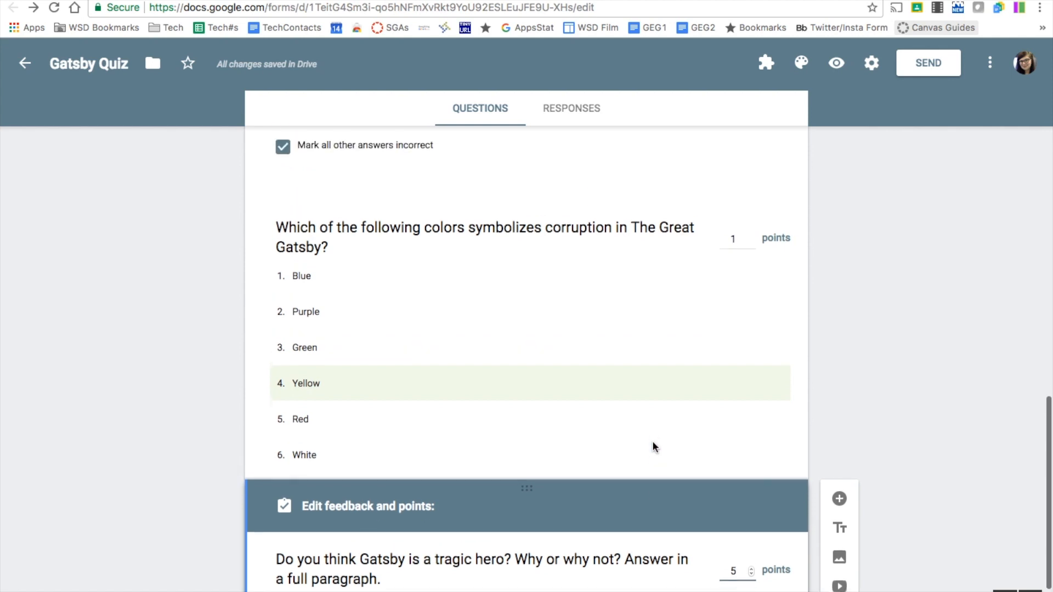
scroll(652, 433, up, 5)
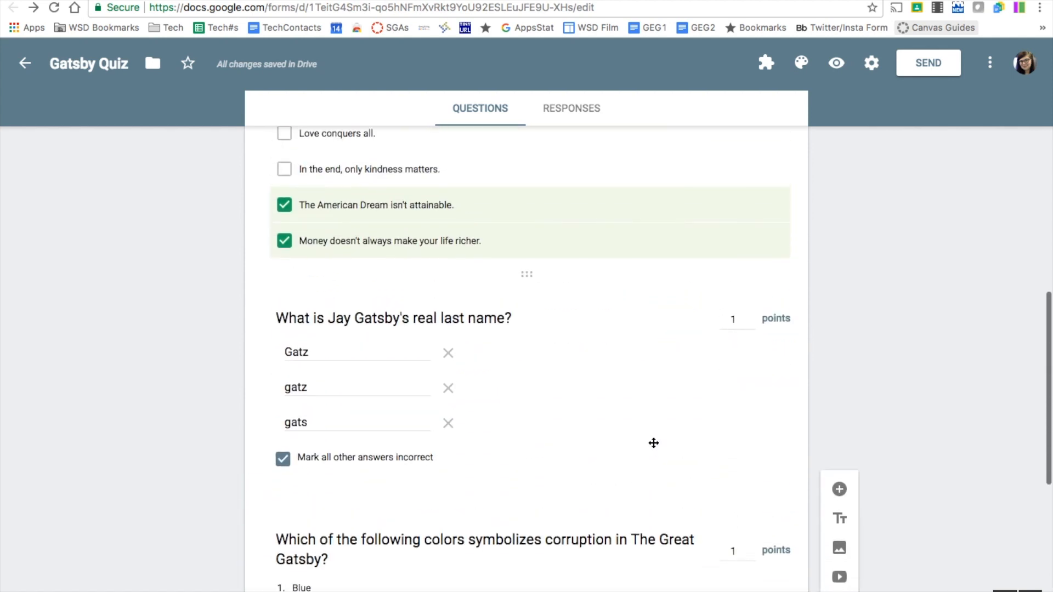
click(647, 417)
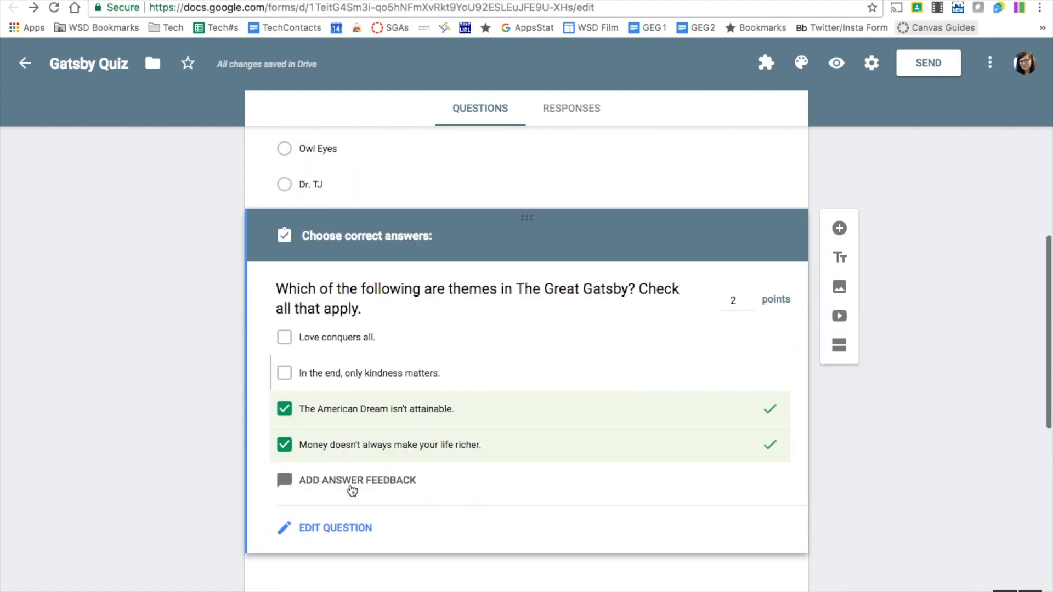
click(358, 481)
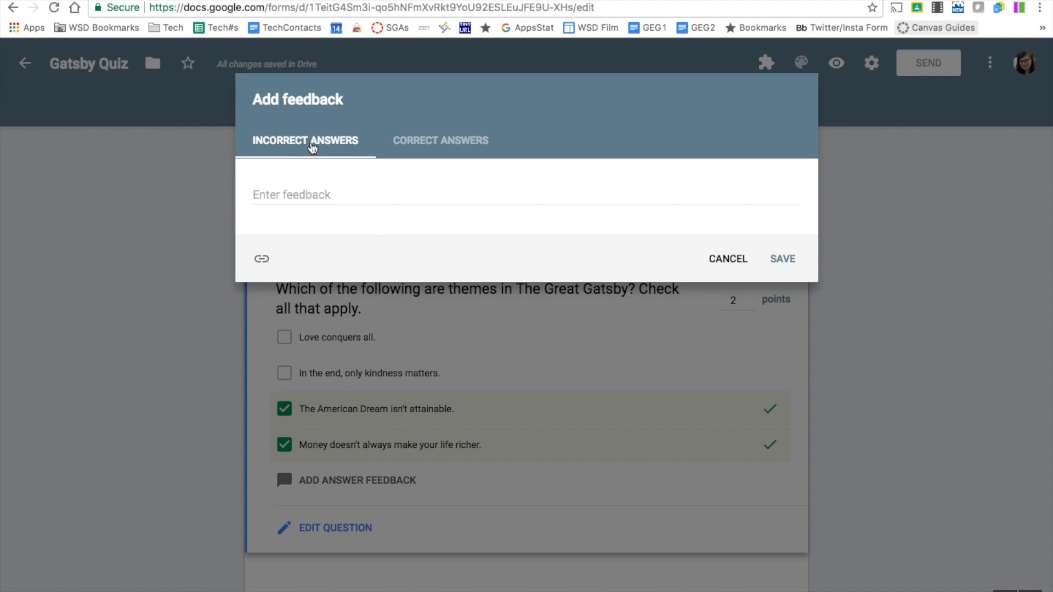
click(469, 147)
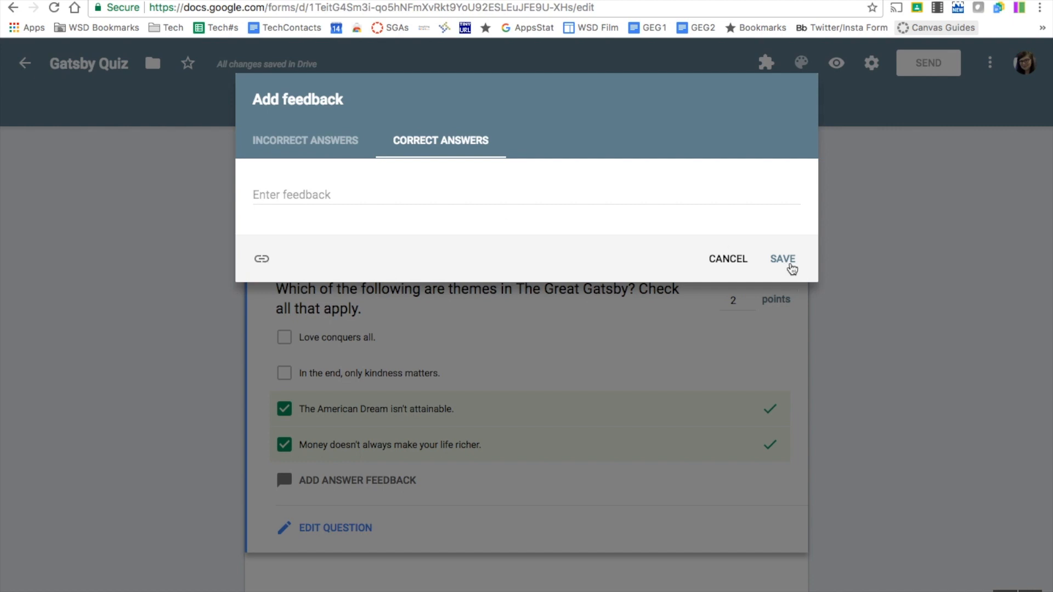
click(726, 263)
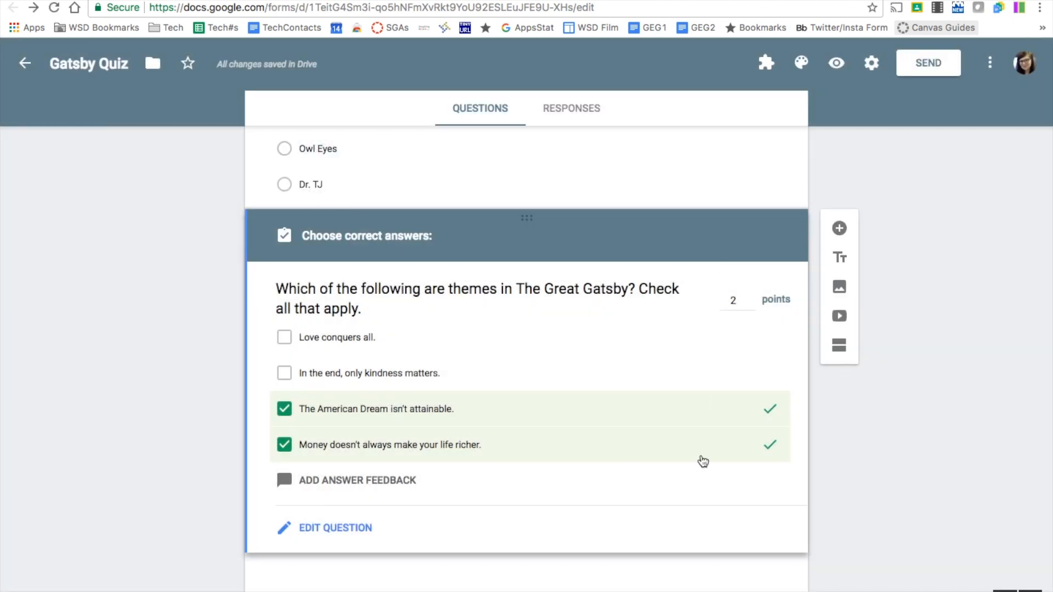
Set the quiz's grade release to later, after manual review.
scroll(698, 459, up, 10)
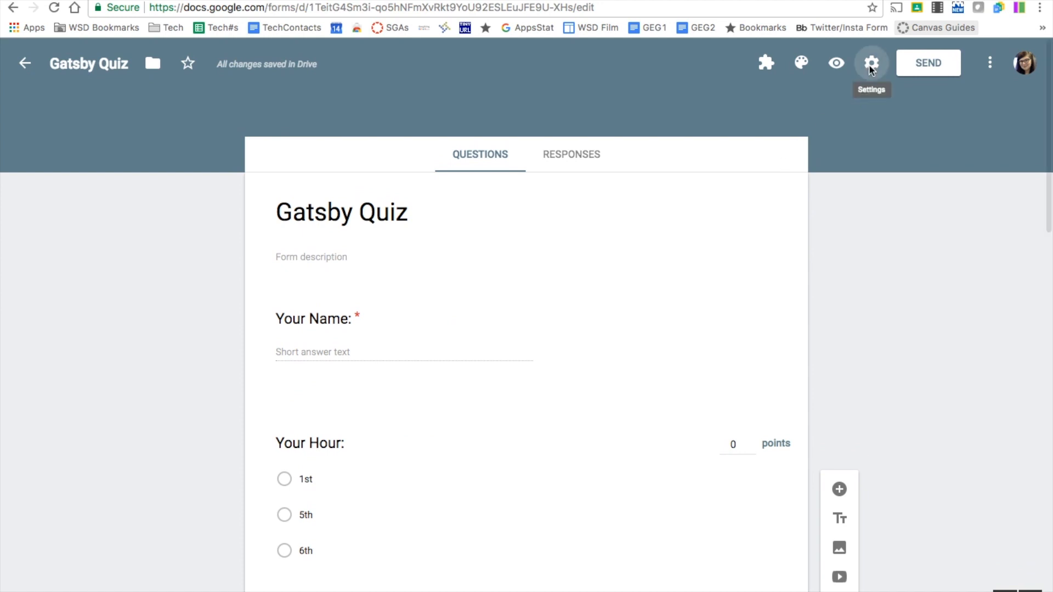
click(870, 64)
click(525, 140)
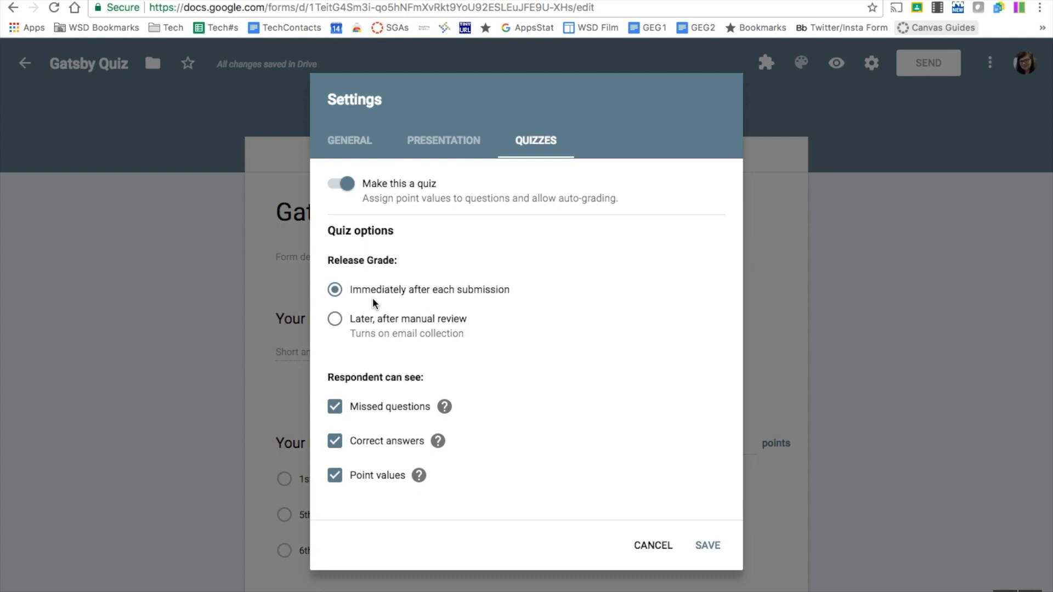
click(362, 320)
Limit the form to 1 response, restrict it to Wentzville R-IV School District users, and save the settings.
click(355, 141)
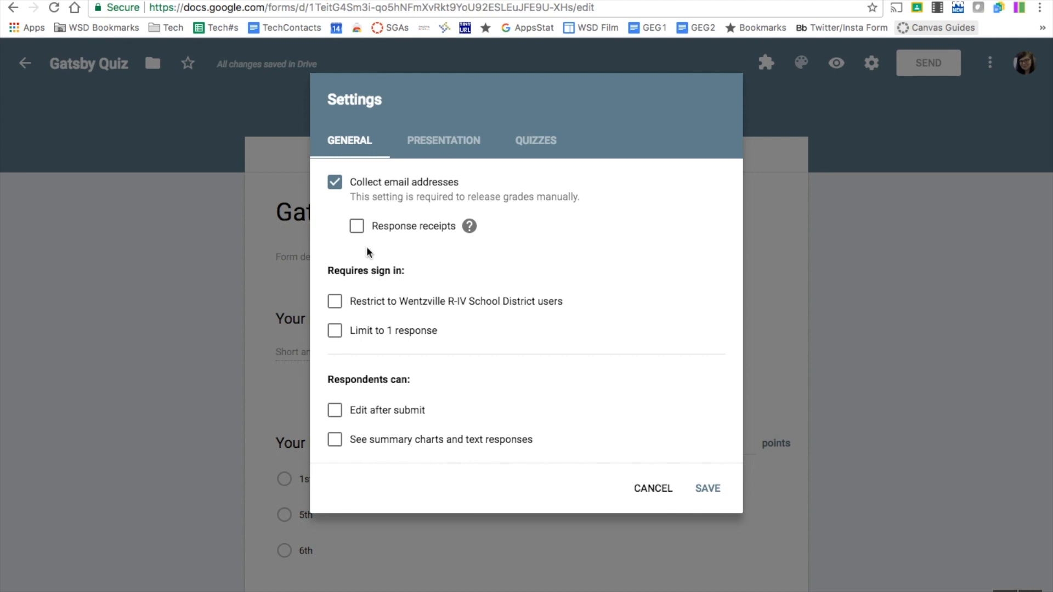
click(335, 332)
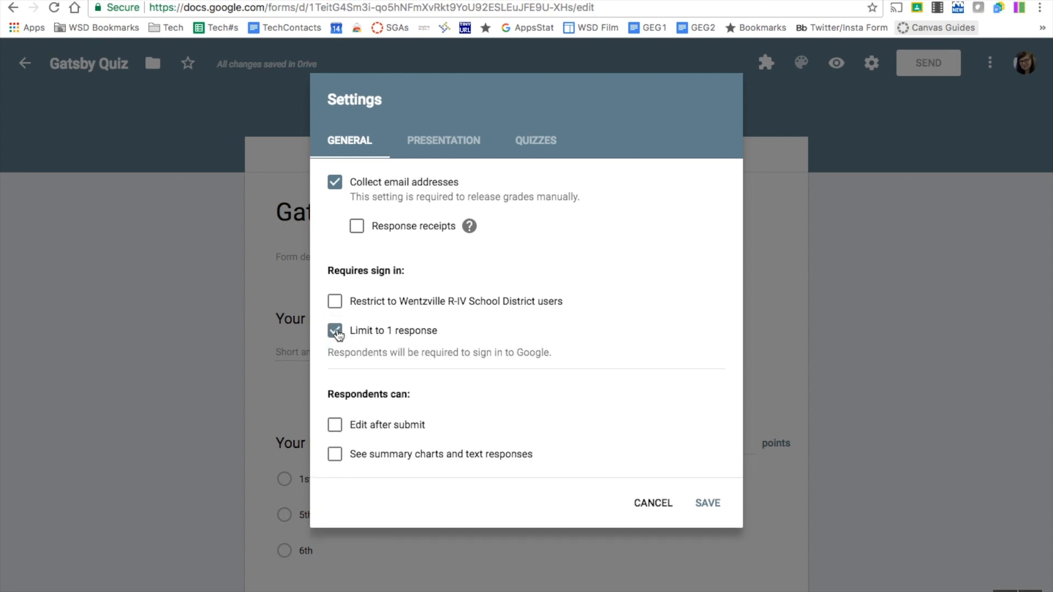
click(335, 302)
click(707, 503)
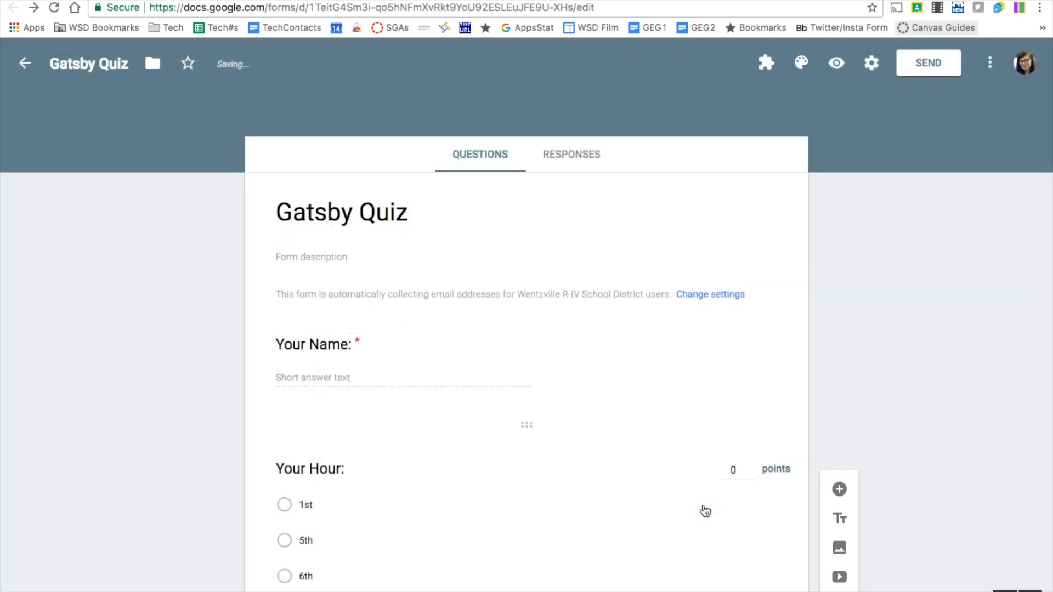
View the options for sending the form by email and by link, then close them without sending.
click(921, 71)
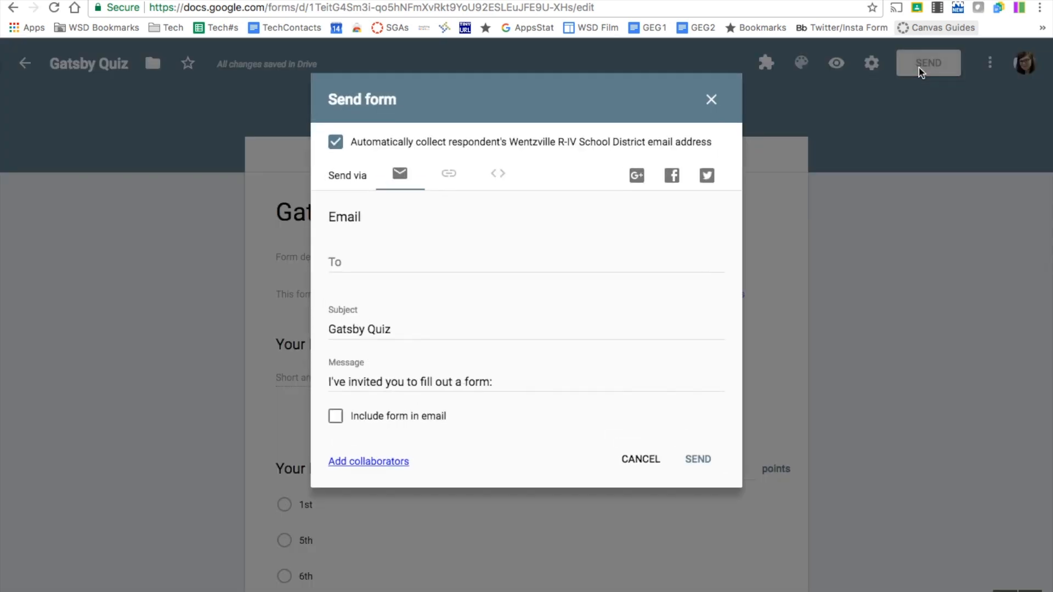
click(451, 175)
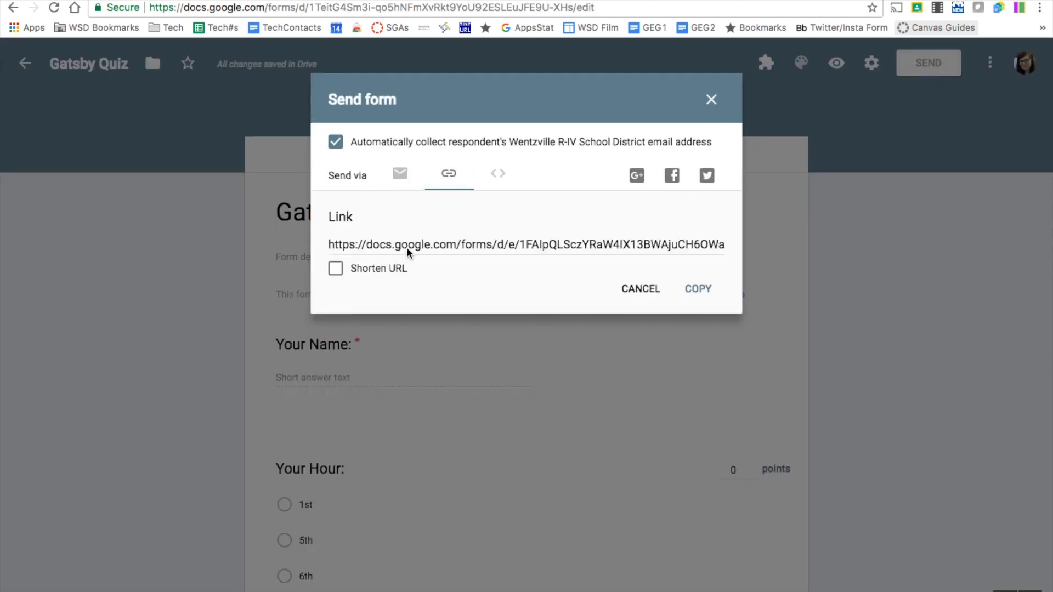
click(713, 106)
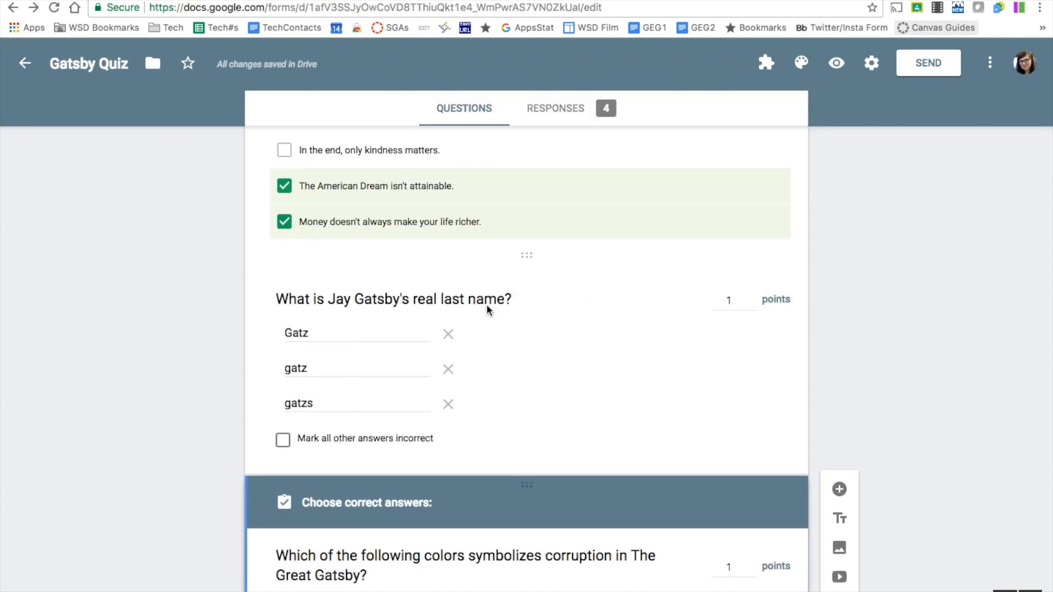
In the Gatsby Quiz copy that already has responses, examine the response summary, including the score insights and each question's answer chart.
scroll(487, 311, up, 15)
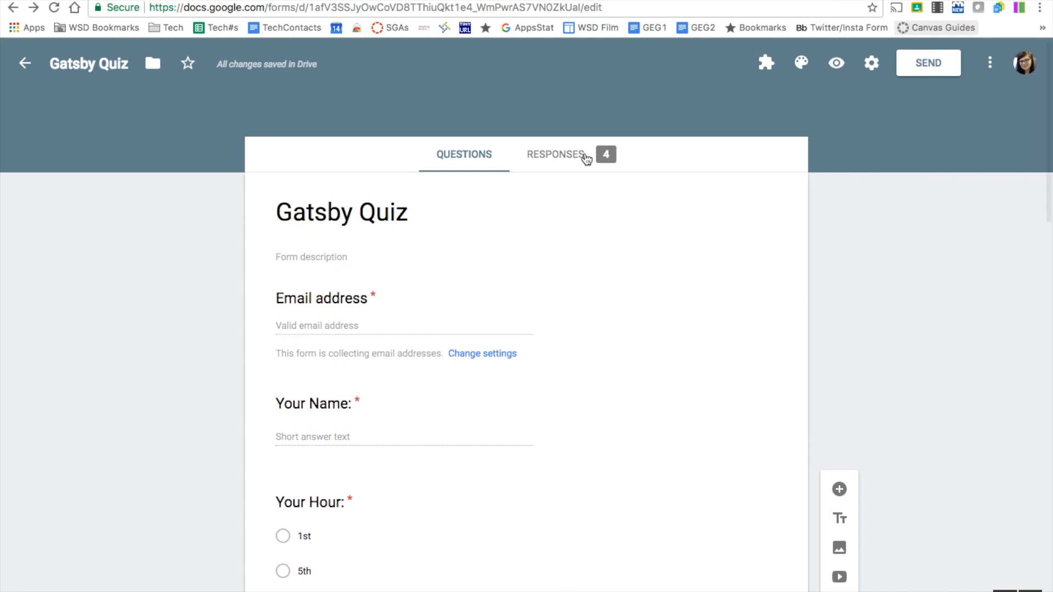
click(585, 159)
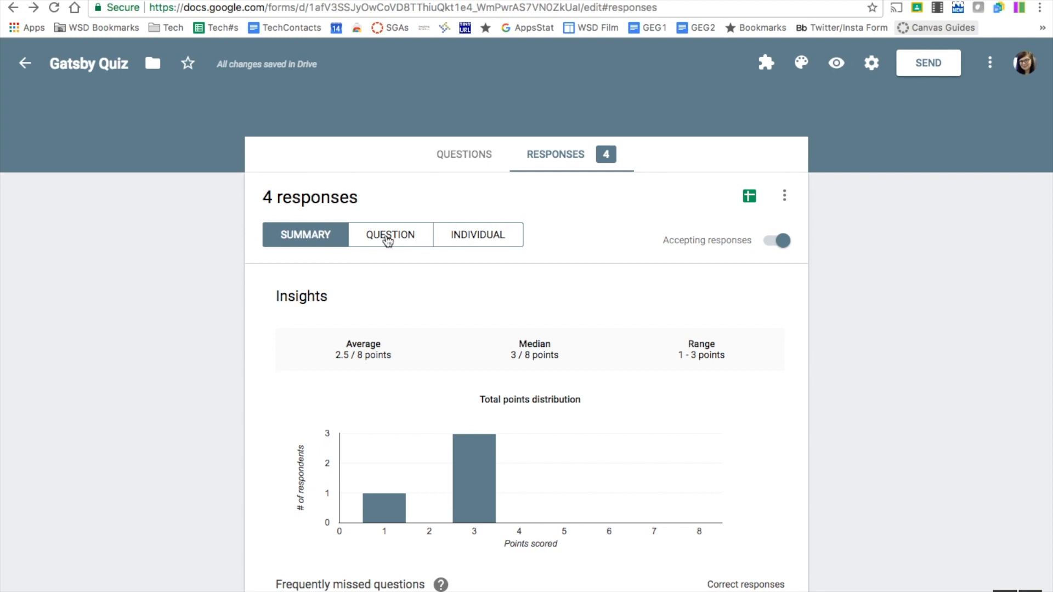
scroll(340, 436, down, 5)
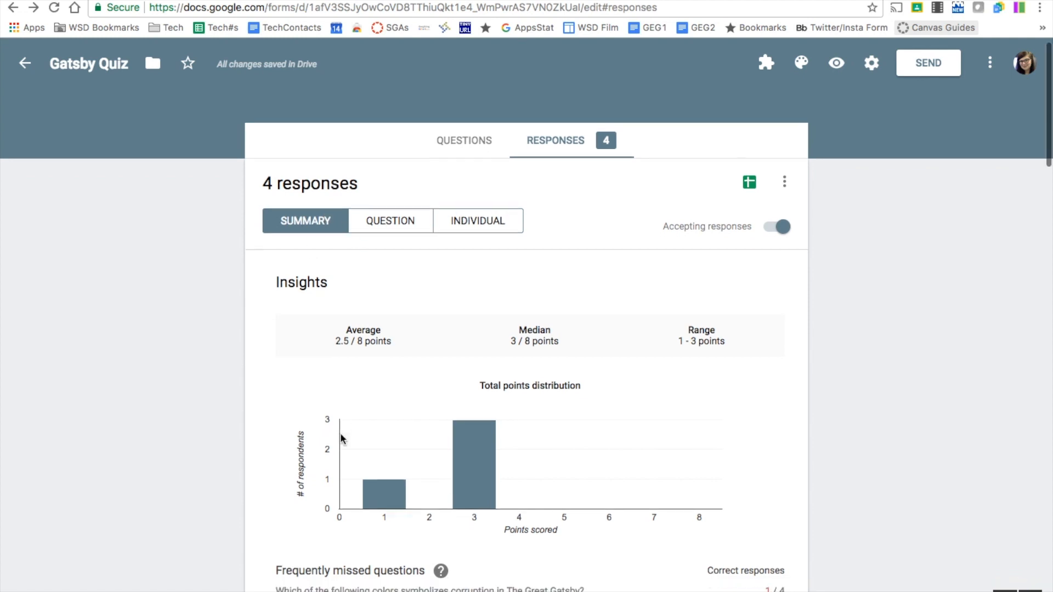
scroll(340, 438, down, 10)
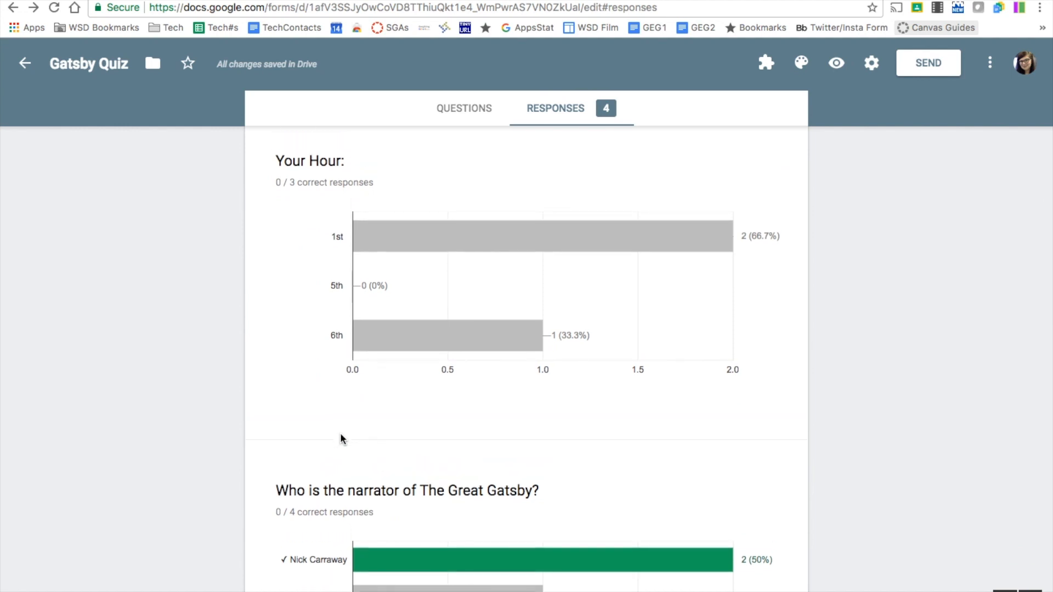
scroll(340, 438, down, 2)
scroll(341, 438, down, 5)
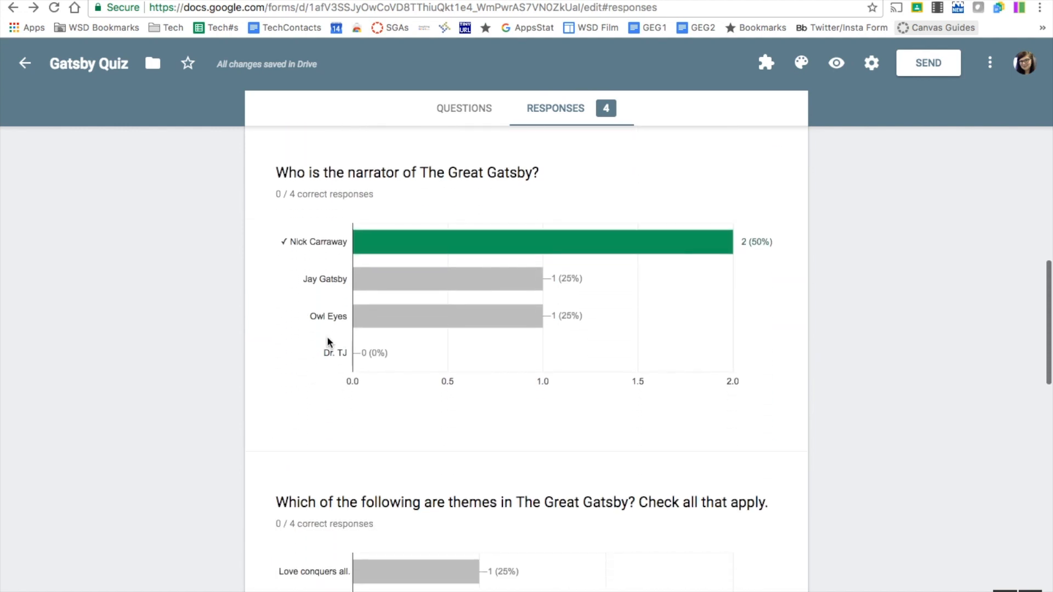
mouse_move(412, 305)
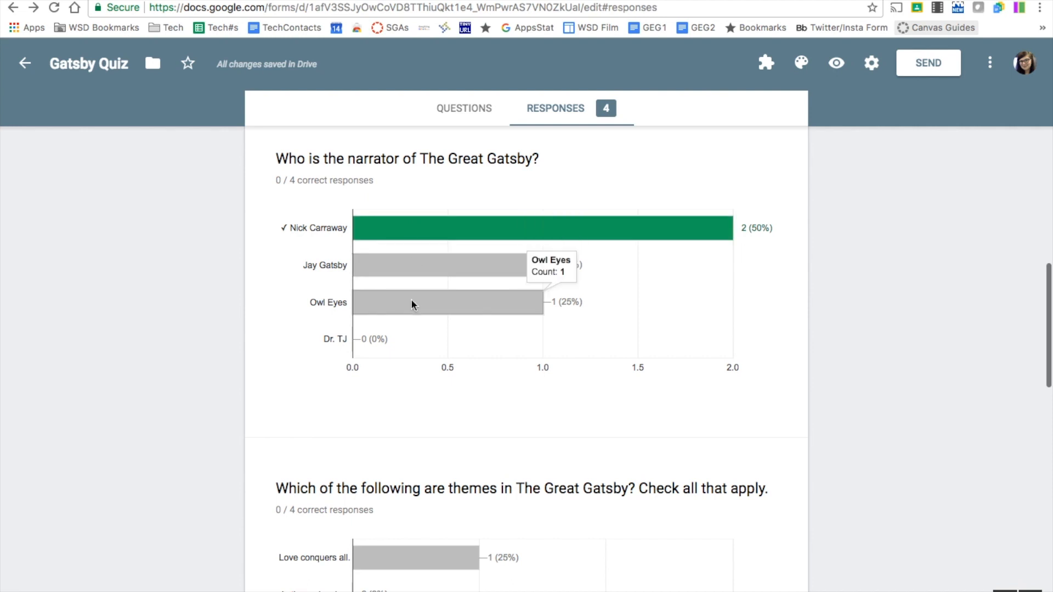
scroll(363, 420, down, 5)
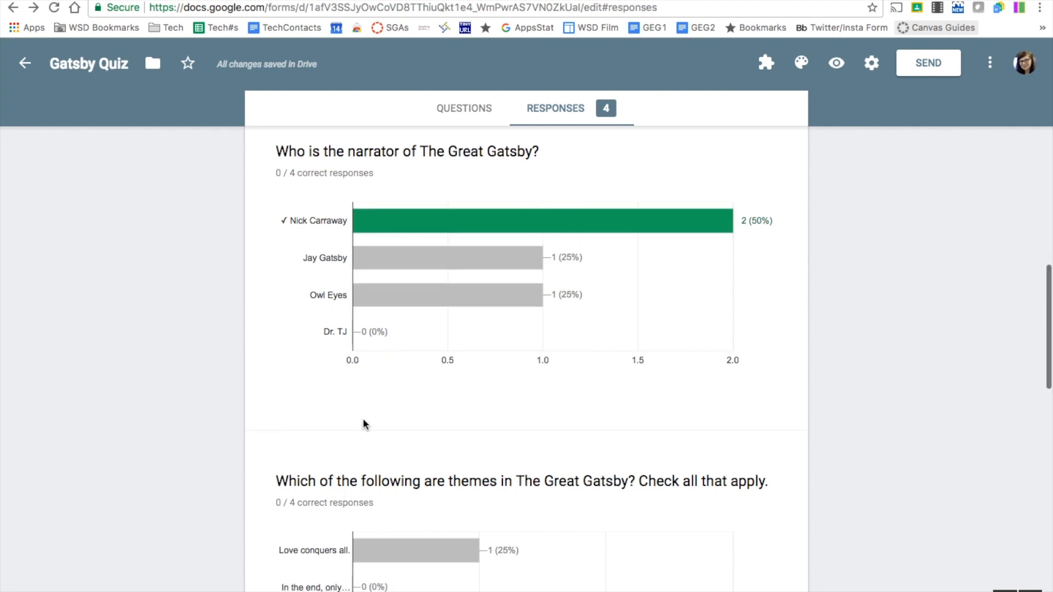
scroll(380, 475, down, 8)
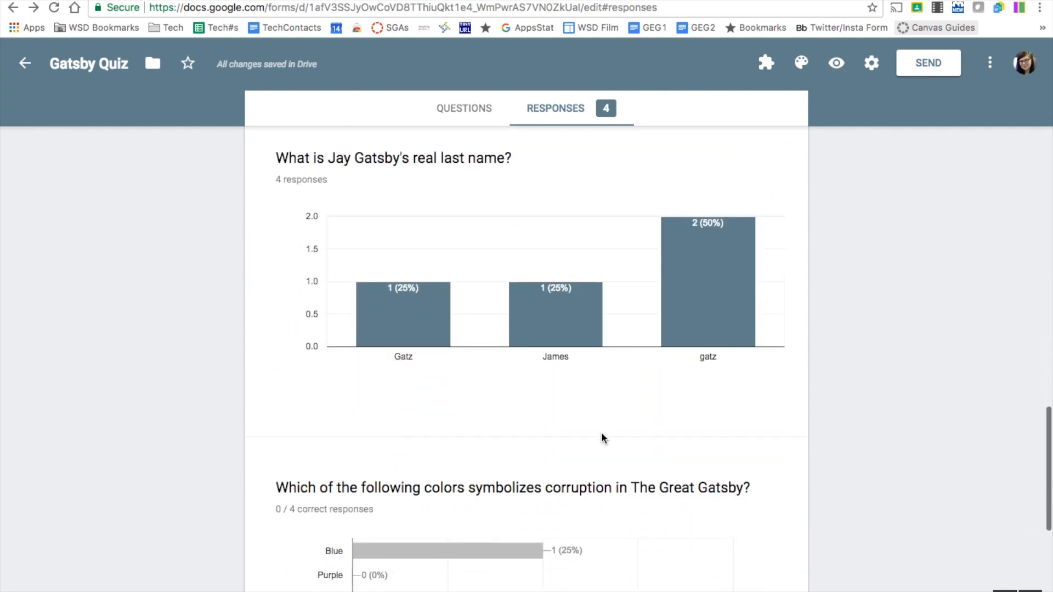
scroll(602, 437, down, 8)
View the responses by question and look over the grading controls for the Your Name question.
scroll(602, 437, up, 15)
click(388, 234)
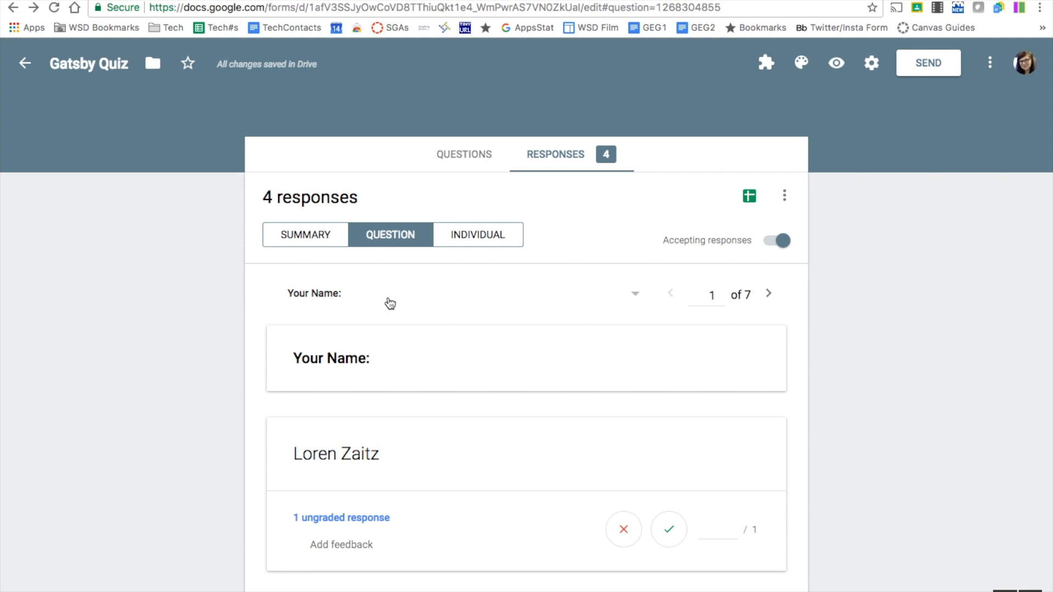
scroll(388, 302, down, 3)
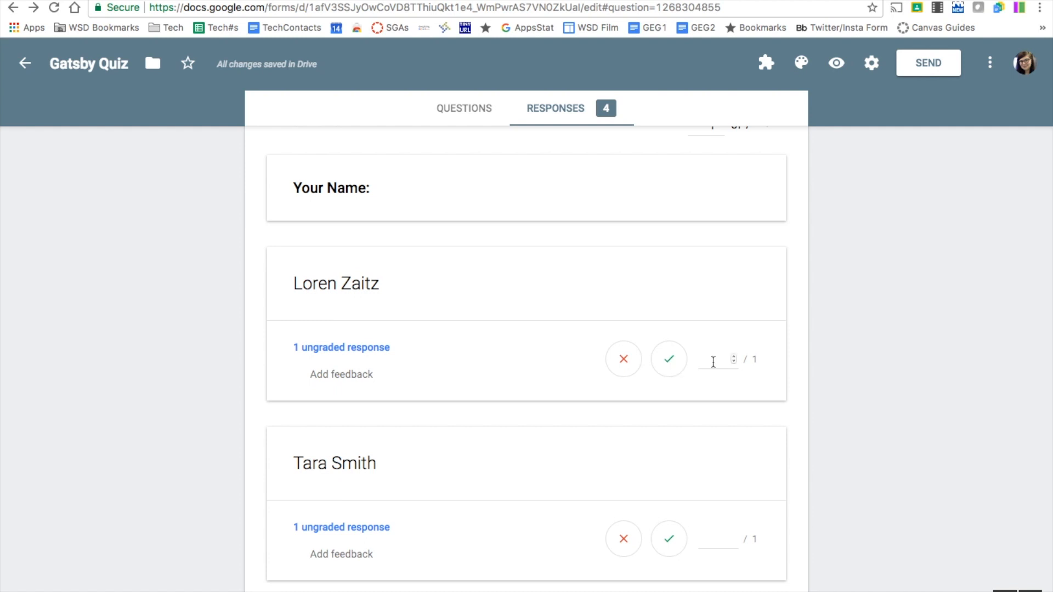
scroll(639, 404, down, 3)
Award 5 points for the tragic hero answer in the first individual response, save the score, and return to the quiz questions.
scroll(639, 403, up, 6)
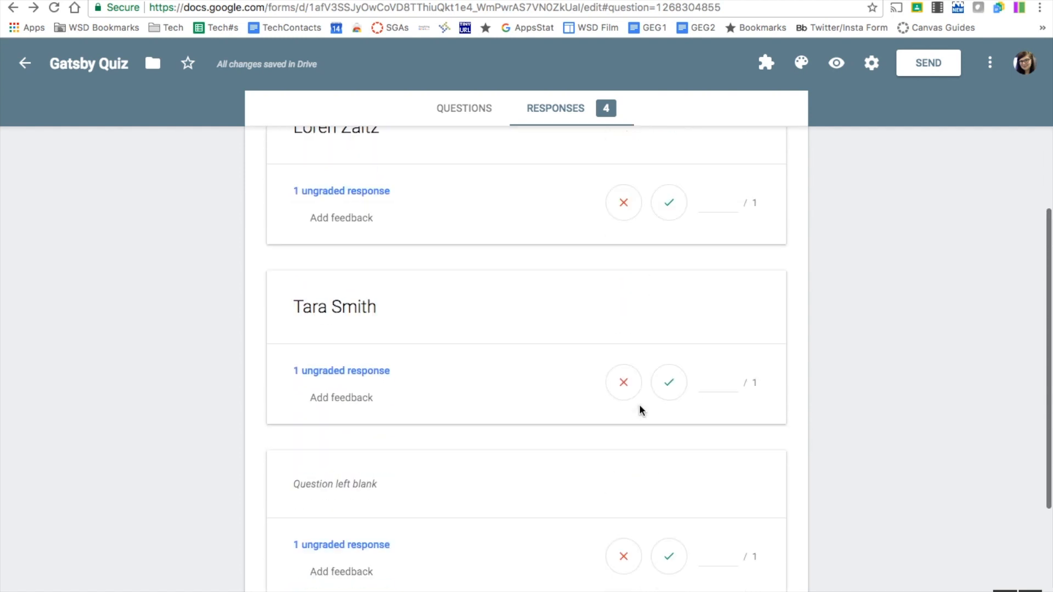
click(495, 244)
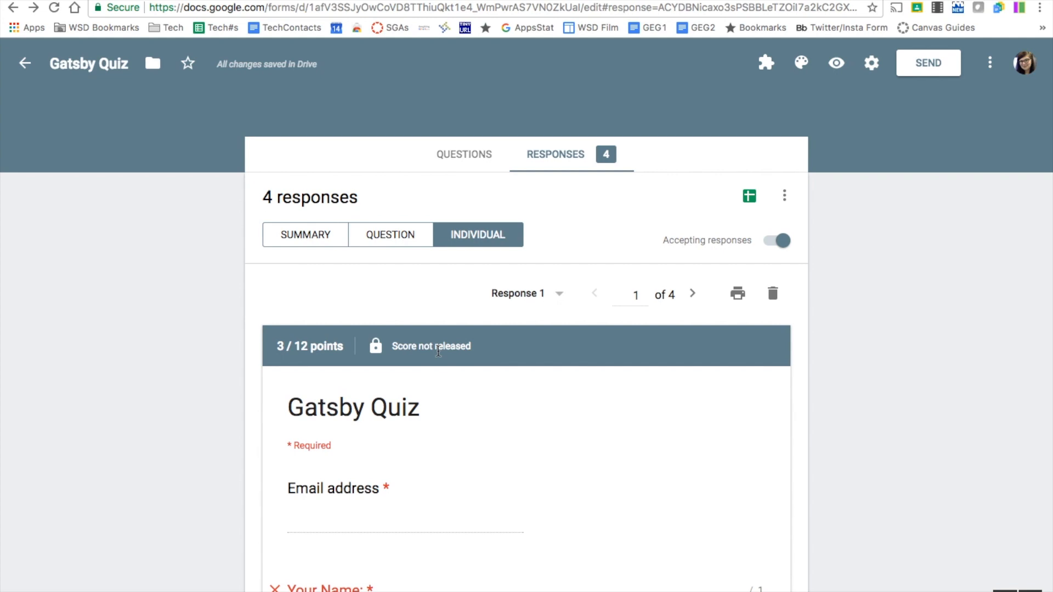
scroll(427, 397, down, 20)
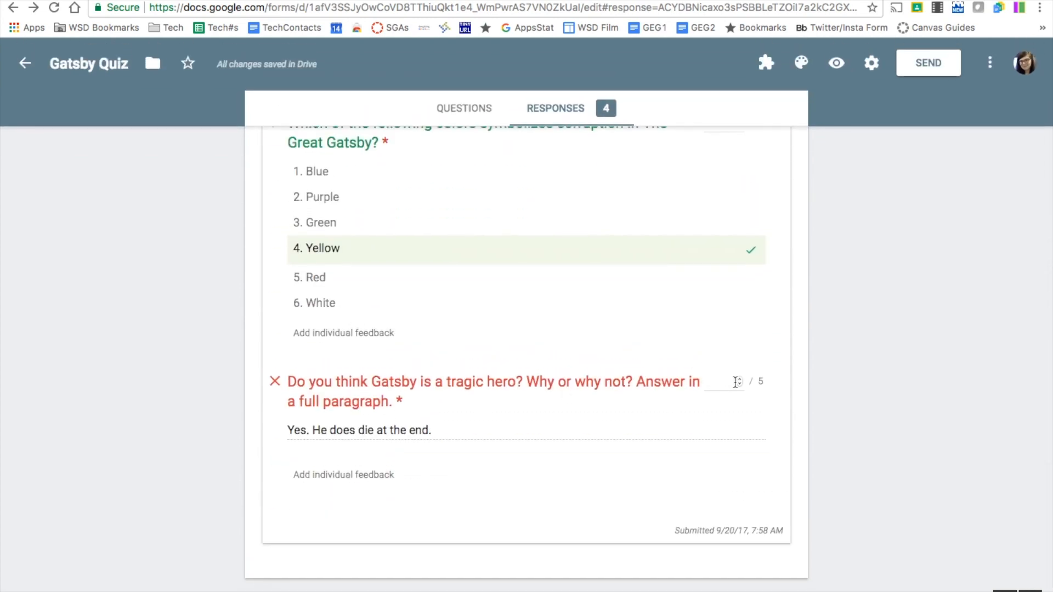
click(740, 379)
click(740, 379)
click(739, 379)
click(740, 379)
click(740, 379)
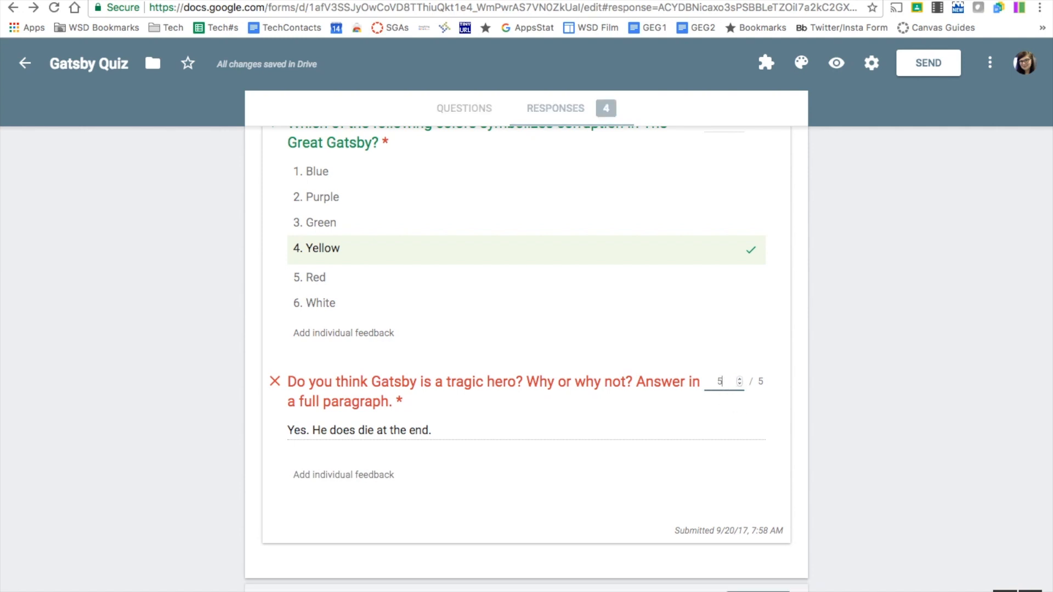
click(758, 591)
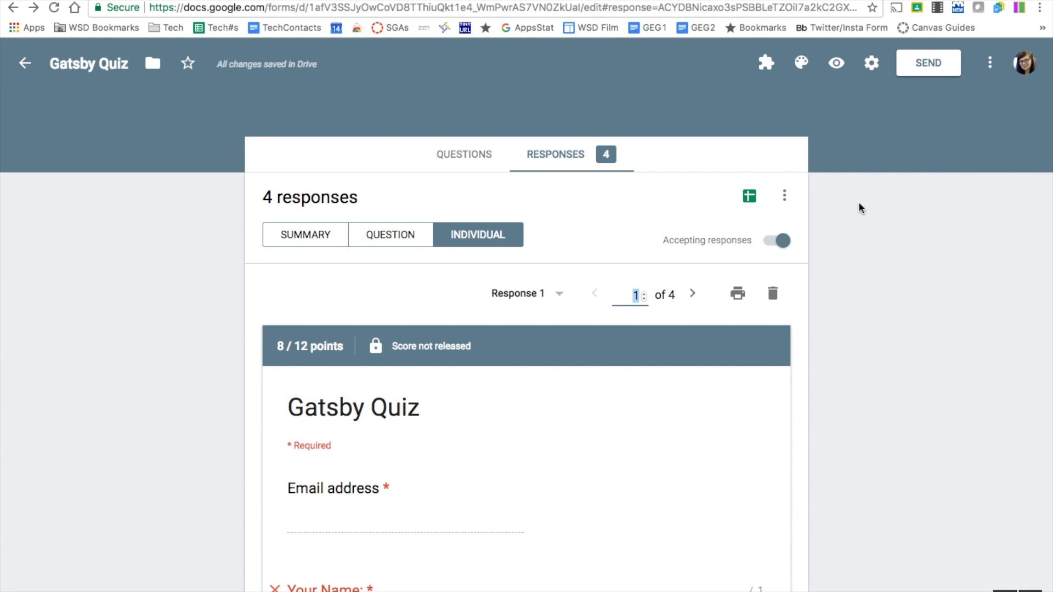
click(487, 160)
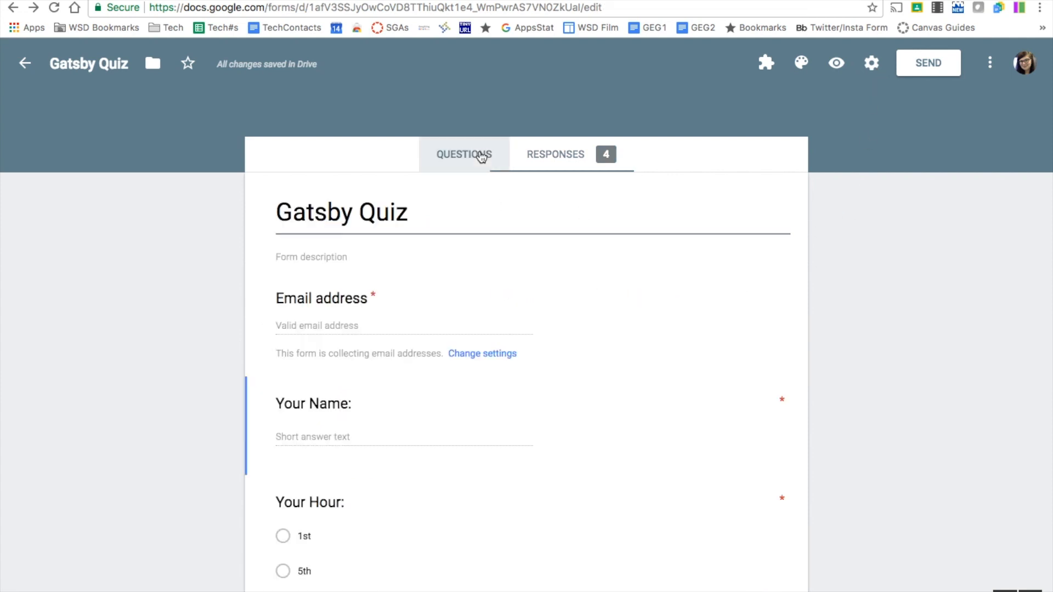